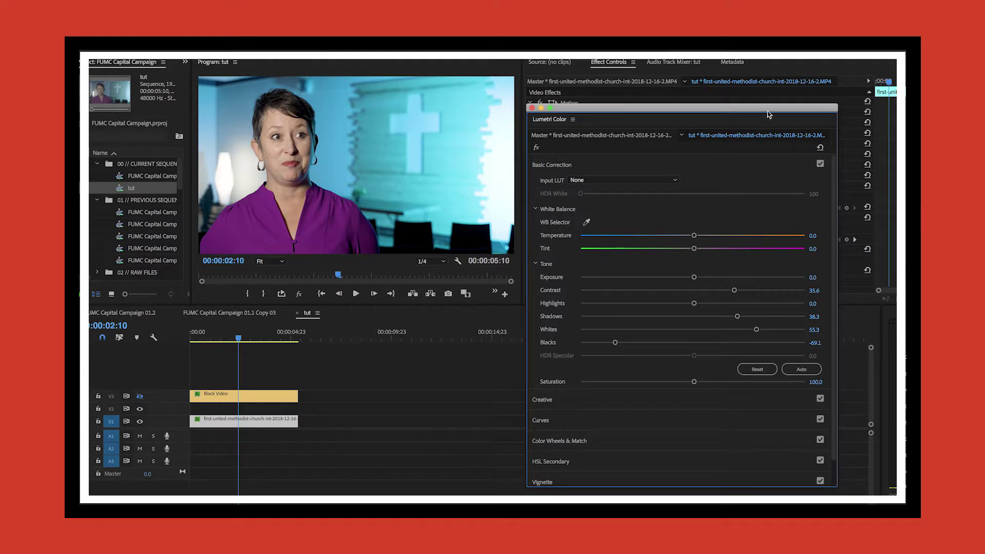
Step: Toggle the Lumetri grade off and on to compare, then show V3's Black Video track
{"action": "left_click", "coordinate": [537, 148]}
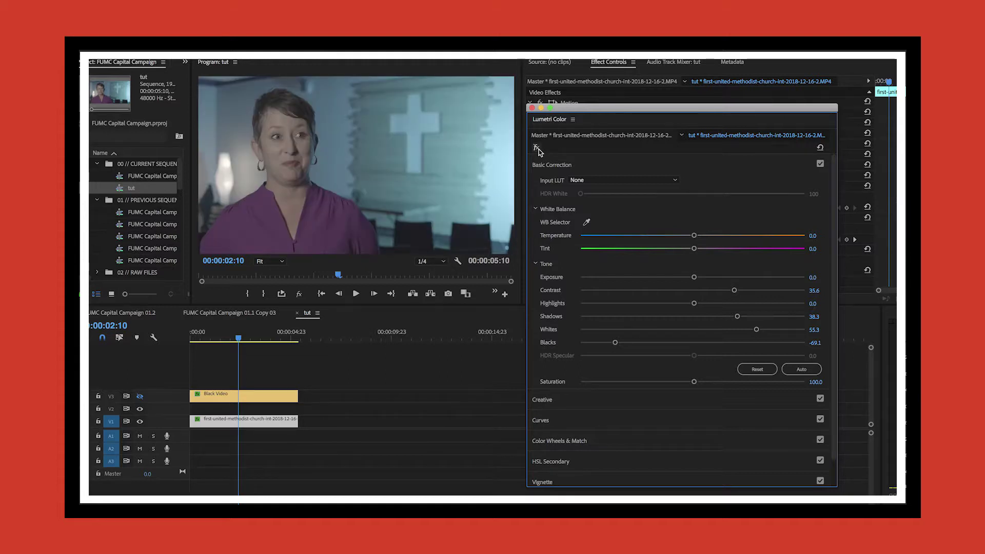
{"action": "left_click", "coordinate": [537, 148]}
{"action": "left_click", "coordinate": [537, 148]}
{"action": "left_click", "coordinate": [536, 148]}
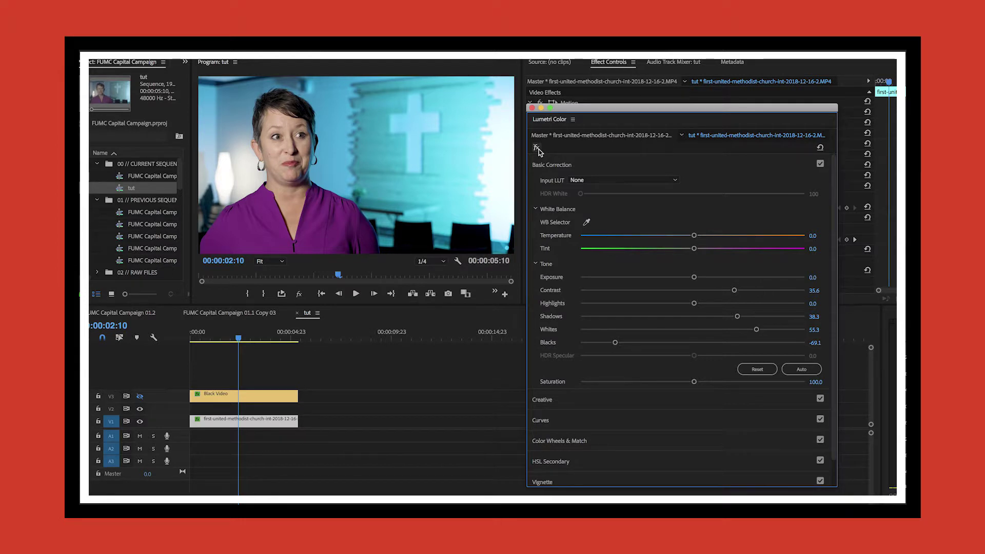
{"action": "left_click", "coordinate": [537, 149]}
{"action": "left_click", "coordinate": [537, 148]}
{"action": "left_click", "coordinate": [139, 396]}
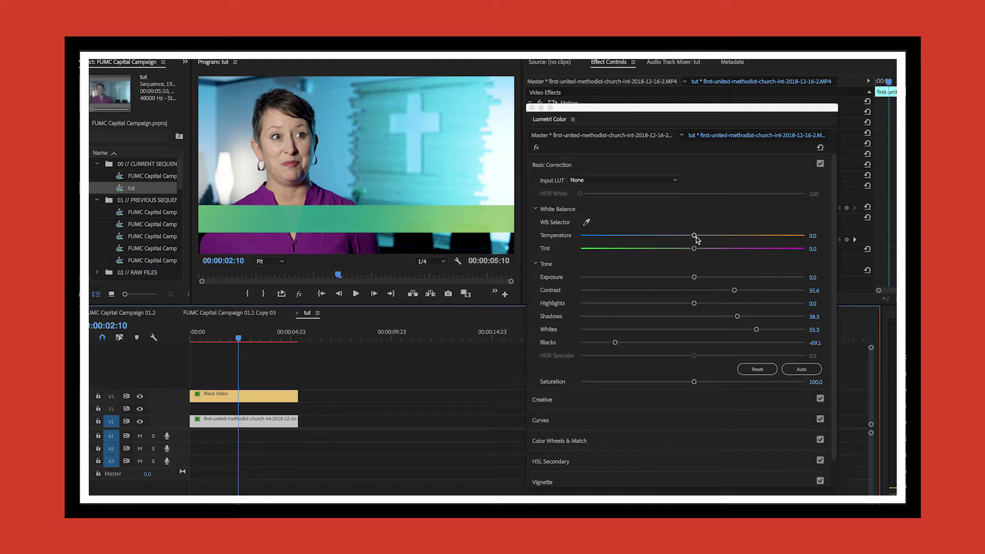
Step: Set Temperature 45.0 and Tint -16.3, test resetting both to 0, then undo the reset
{"action": "left_click_drag", "start_coordinate": [695, 237], "coordinate": [674, 251]}
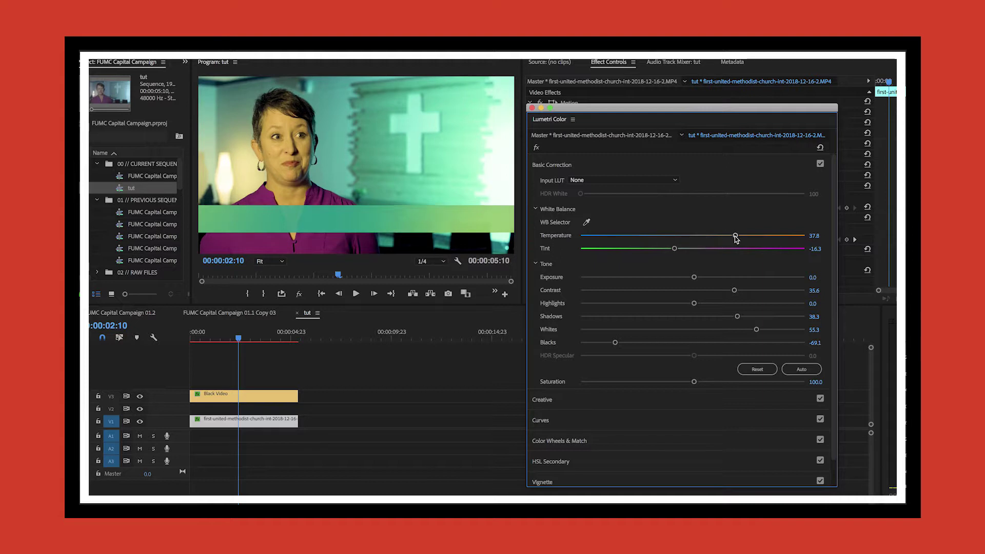
{"action": "left_click_drag", "start_coordinate": [735, 235], "coordinate": [742, 238]}
{"action": "left_click", "coordinate": [815, 235]}
{"action": "type", "text": "0"}
{"action": "key", "text": "Tab"}
{"action": "type", "text": "0"}
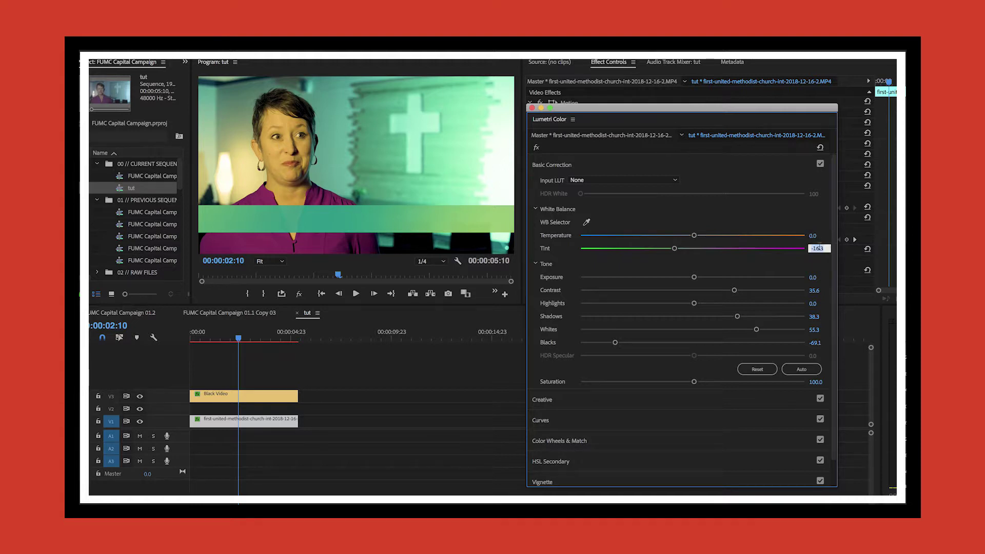
{"action": "key", "text": "Return"}
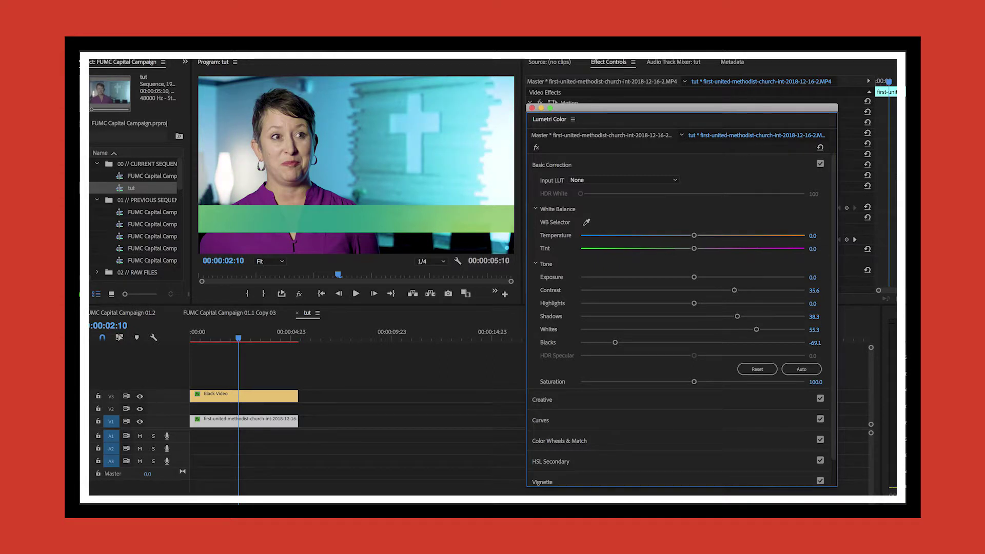
{"action": "key", "text": "super+z"}
{"action": "key", "text": "super+z"}
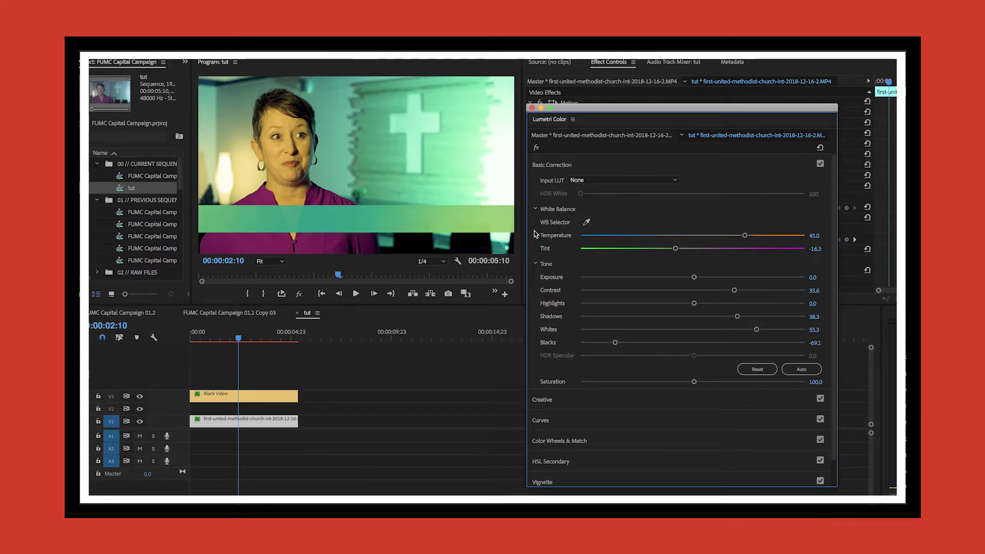
Step: Open Lumetri's HSL Secondary section with its Key, Refine and Correction twirl-downs expanded
{"action": "scroll", "coordinate": [536, 234], "scroll_direction": "down", "scroll_amount": 2}
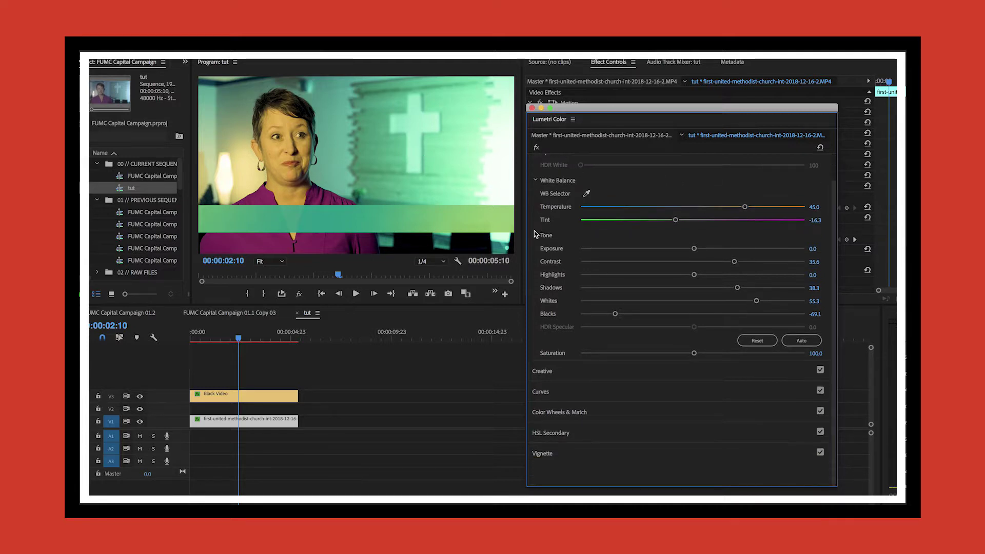
{"action": "left_click", "coordinate": [551, 433]}
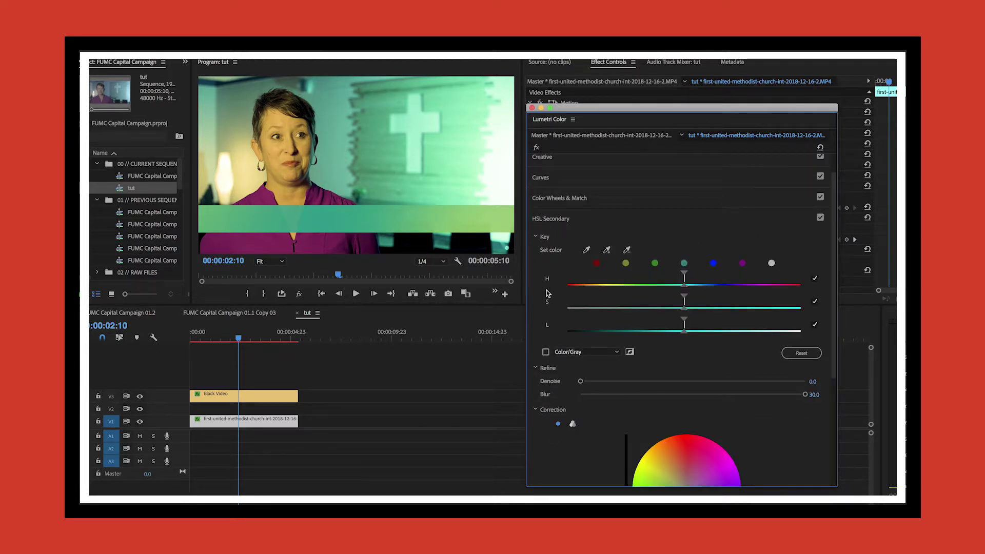
{"action": "scroll", "coordinate": [547, 294], "scroll_direction": "down", "scroll_amount": 3}
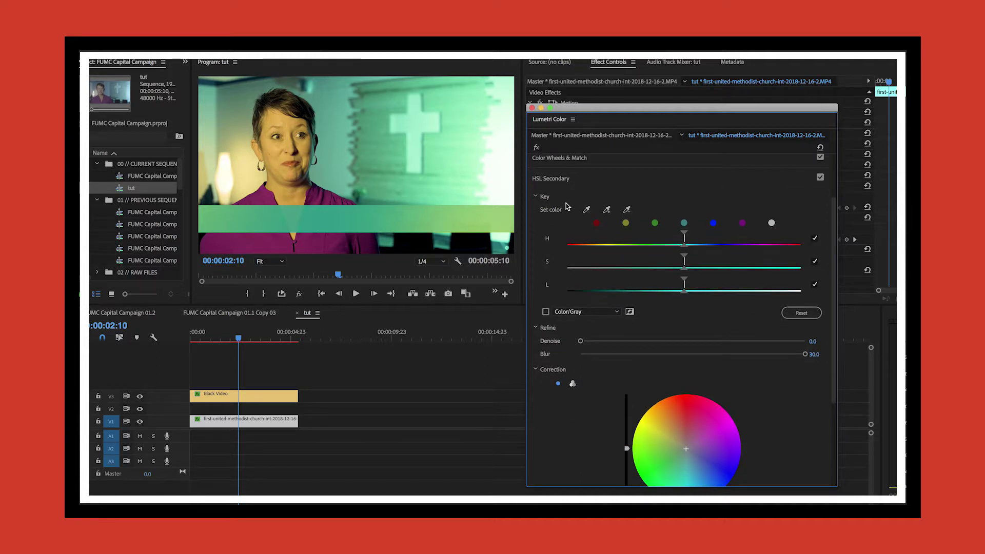
{"action": "left_click", "coordinate": [535, 197]}
{"action": "left_click", "coordinate": [536, 212]}
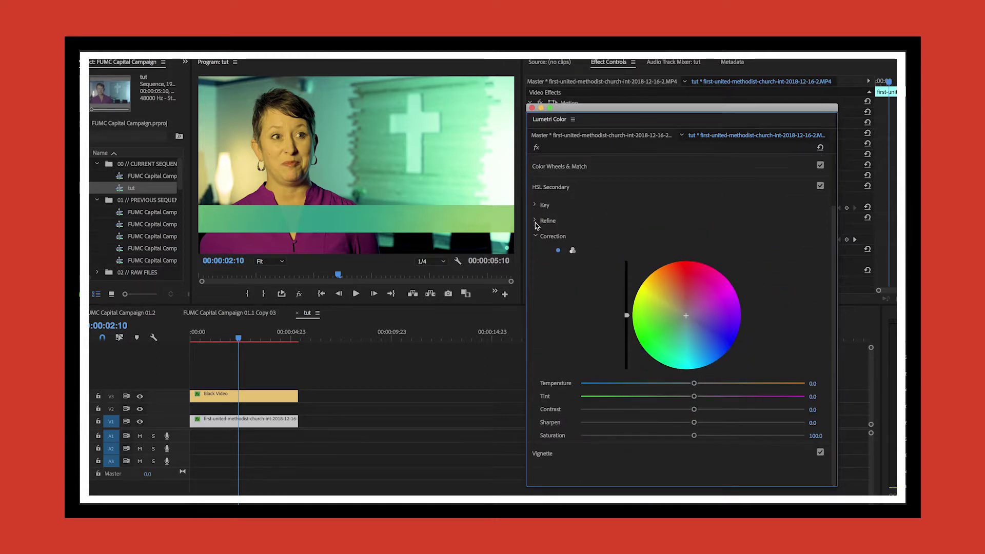
{"action": "left_click", "coordinate": [536, 236]}
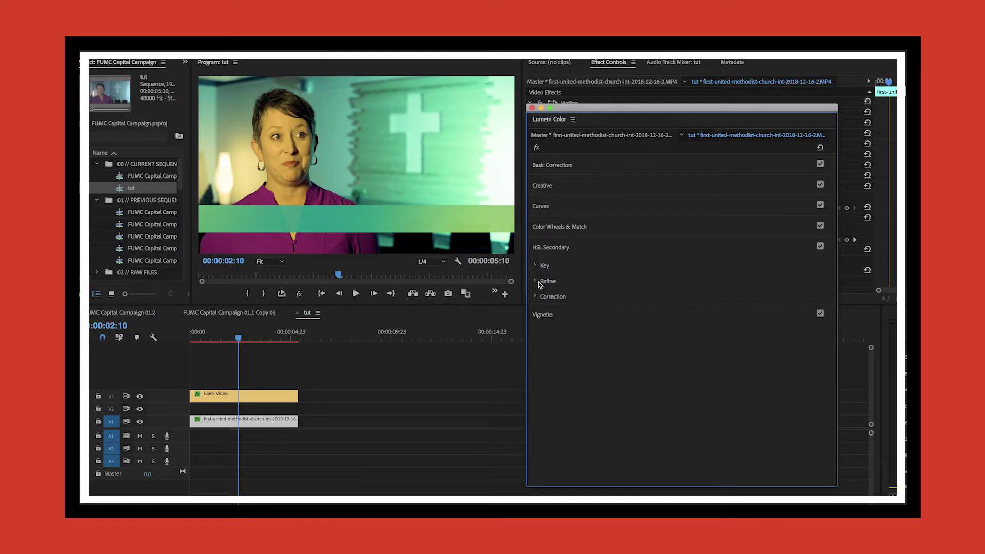
{"action": "left_click", "coordinate": [536, 296]}
{"action": "left_click", "coordinate": [535, 281]}
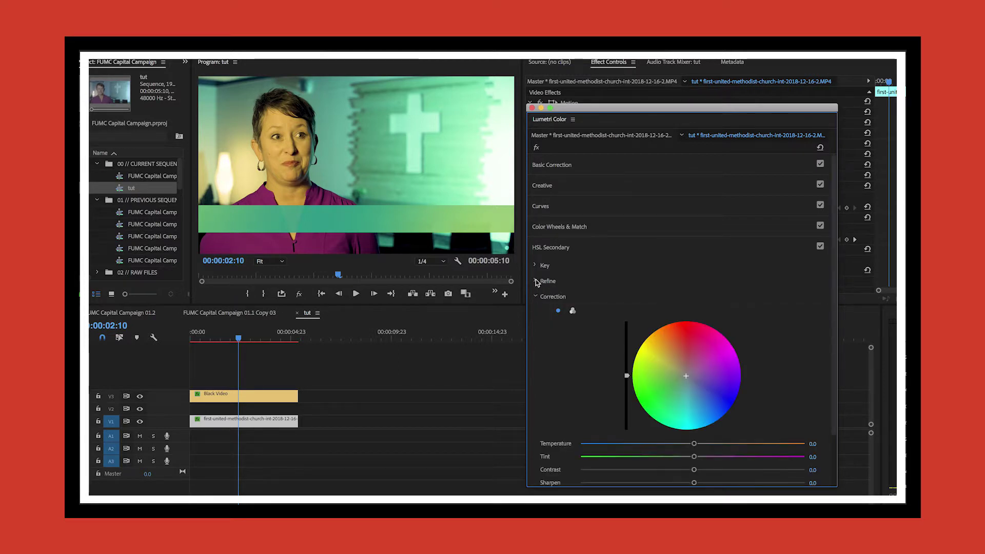
{"action": "left_click", "coordinate": [534, 265]}
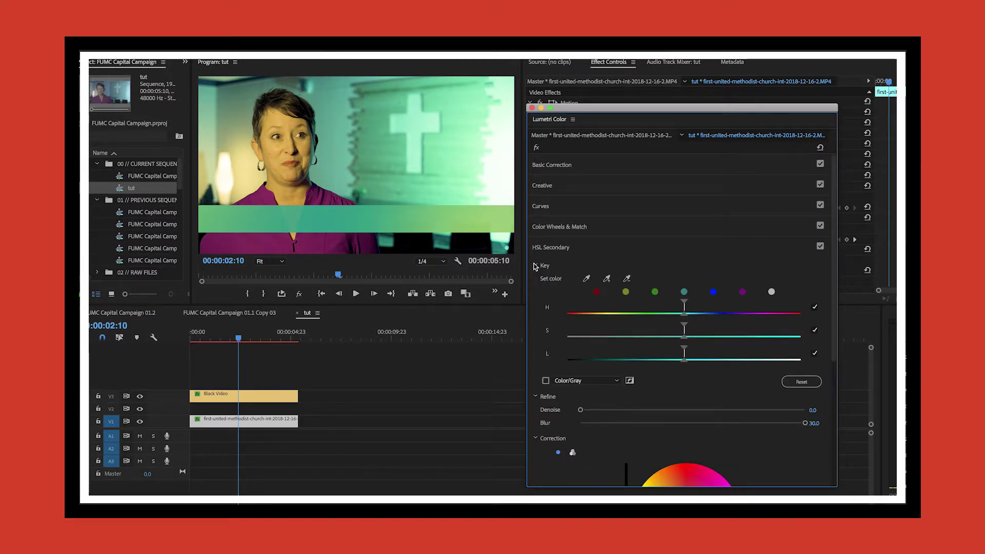
{"action": "scroll", "coordinate": [534, 265], "scroll_direction": "down", "scroll_amount": 3}
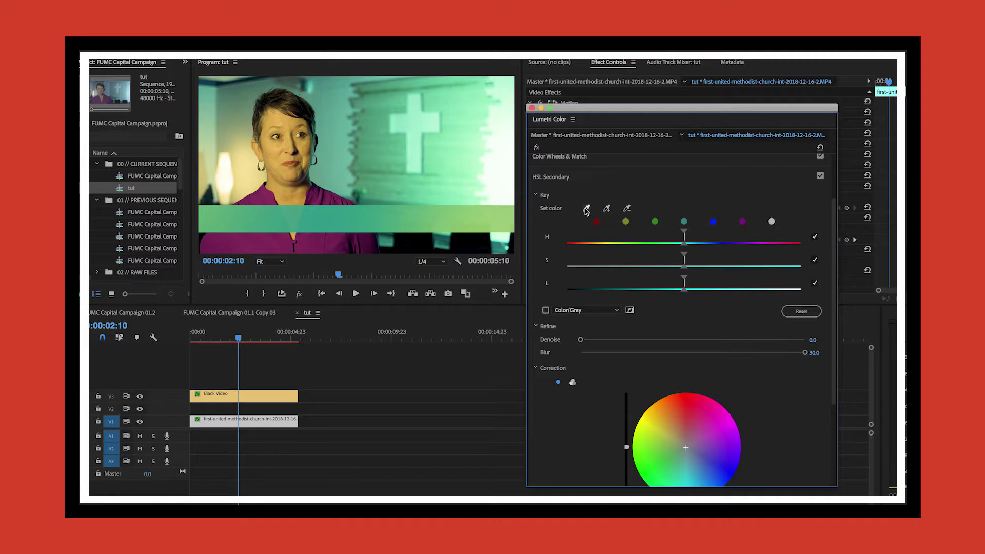
Step: Key the woman's skin with Set color, add her hair with +, and test − on her face
{"action": "left_click", "coordinate": [586, 209]}
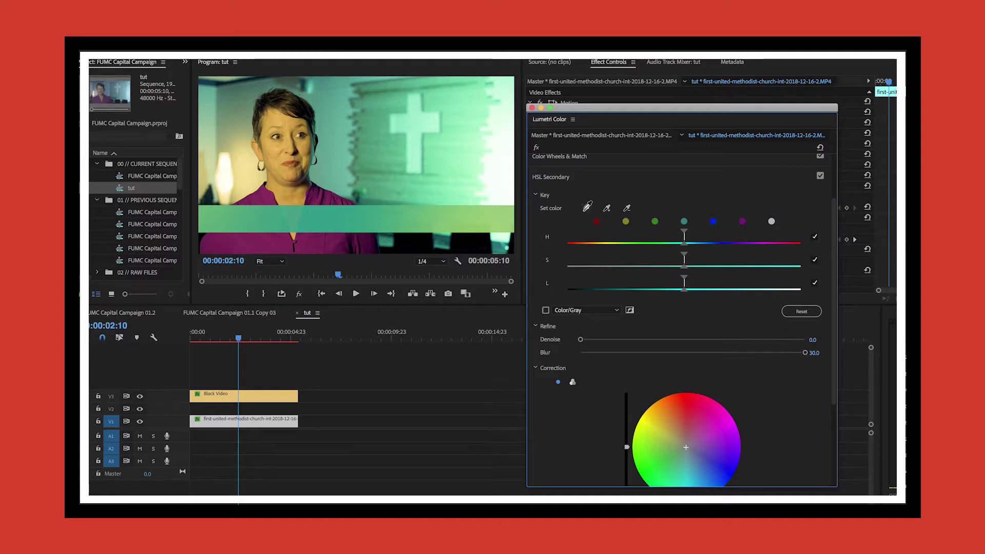
{"action": "left_click", "coordinate": [271, 146]}
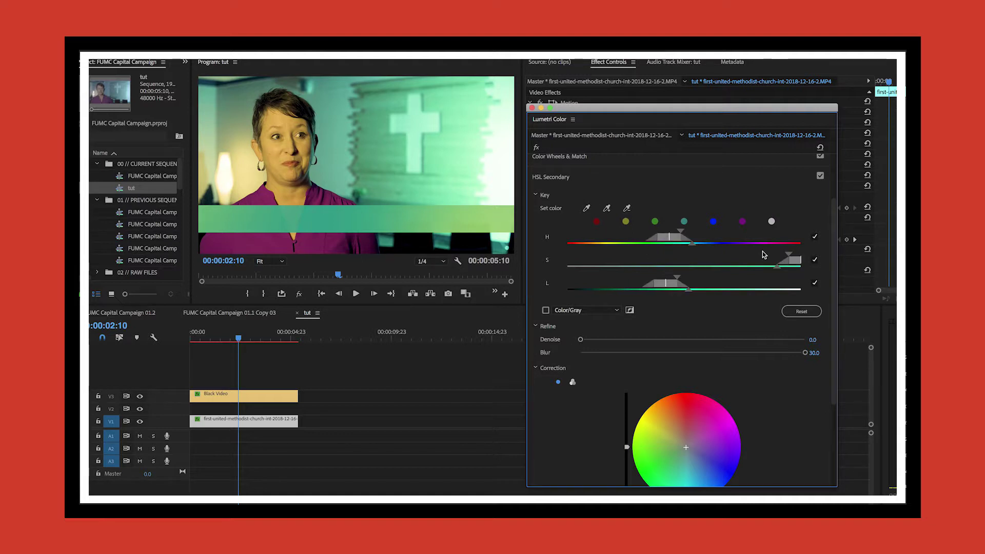
{"action": "left_click", "coordinate": [607, 208]}
{"action": "left_click", "coordinate": [276, 117]}
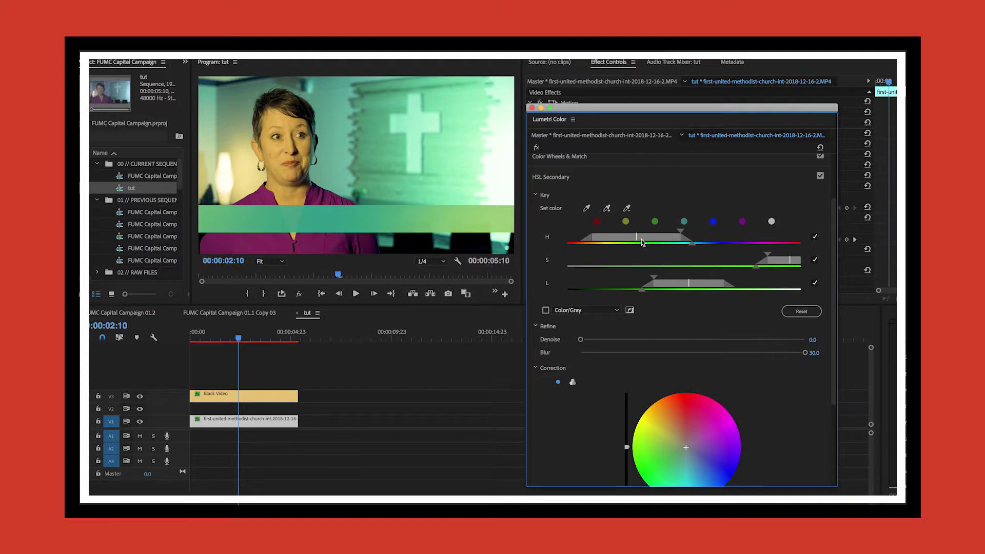
{"action": "left_click", "coordinate": [627, 209]}
{"action": "left_click", "coordinate": [314, 152]}
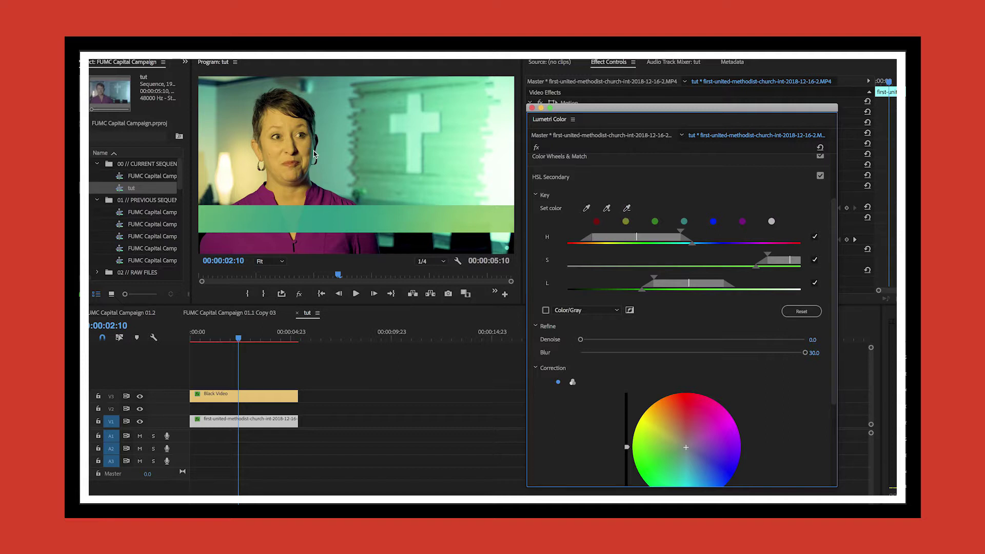
{"action": "left_click", "coordinate": [546, 310]}
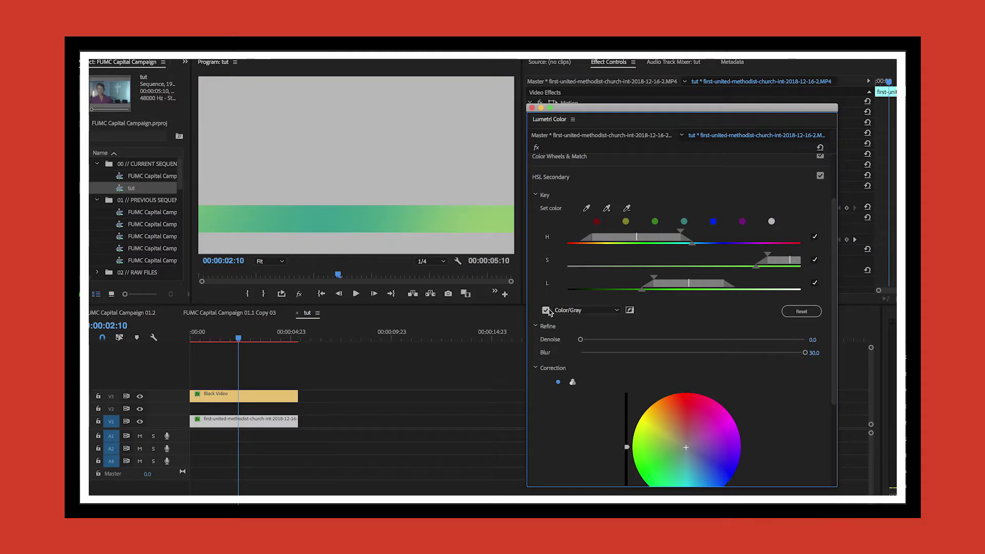
Step: Try the mask display modes, settle on Color/Gray, and shift the S range left to key the face
{"action": "left_click", "coordinate": [567, 311]}
{"action": "left_click", "coordinate": [564, 346]}
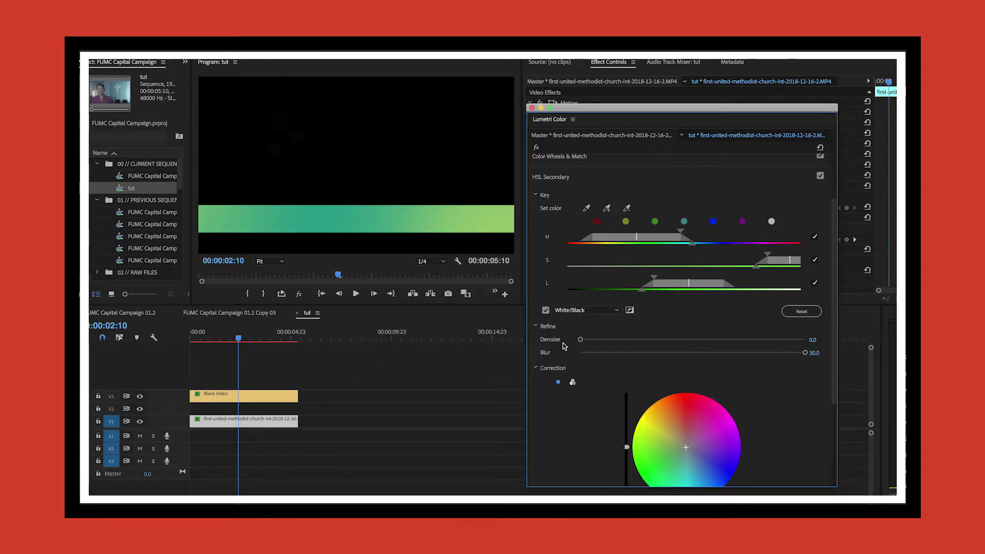
{"action": "left_click", "coordinate": [587, 311]}
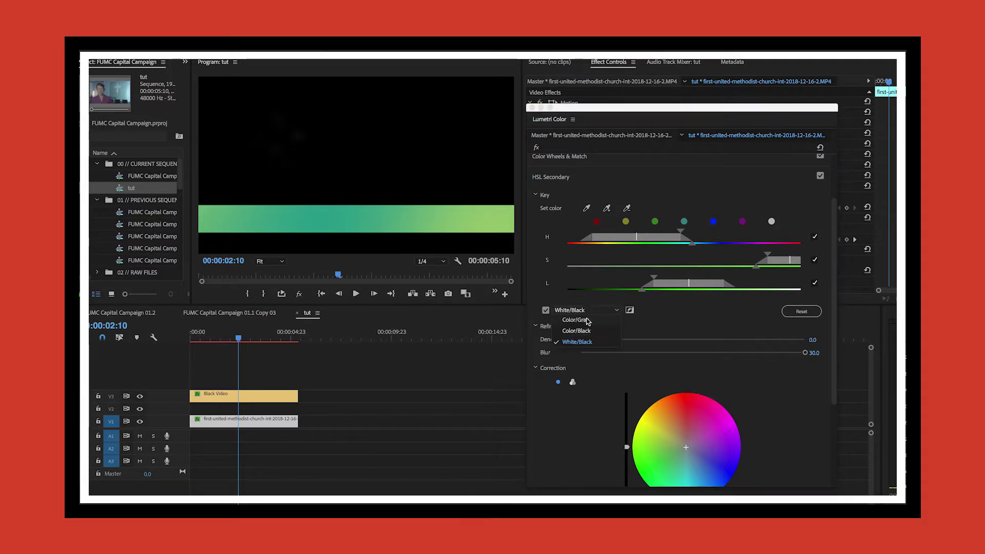
{"action": "left_click", "coordinate": [581, 331]}
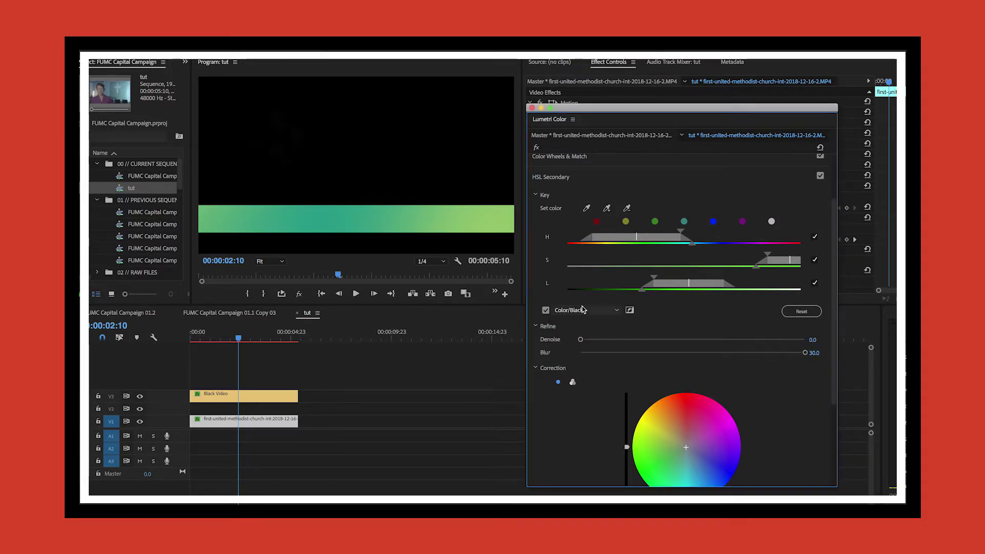
{"action": "left_click", "coordinate": [583, 311]}
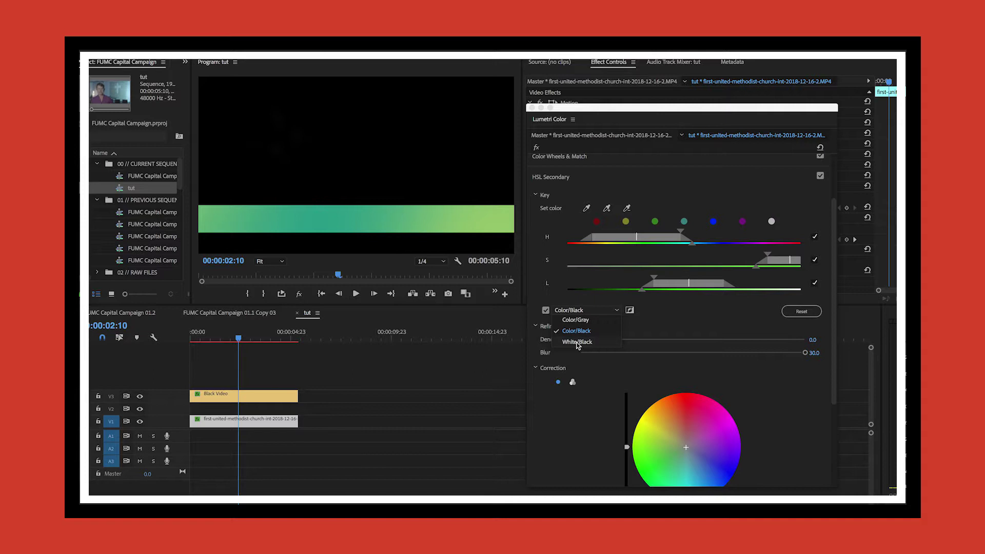
{"action": "left_click", "coordinate": [577, 342]}
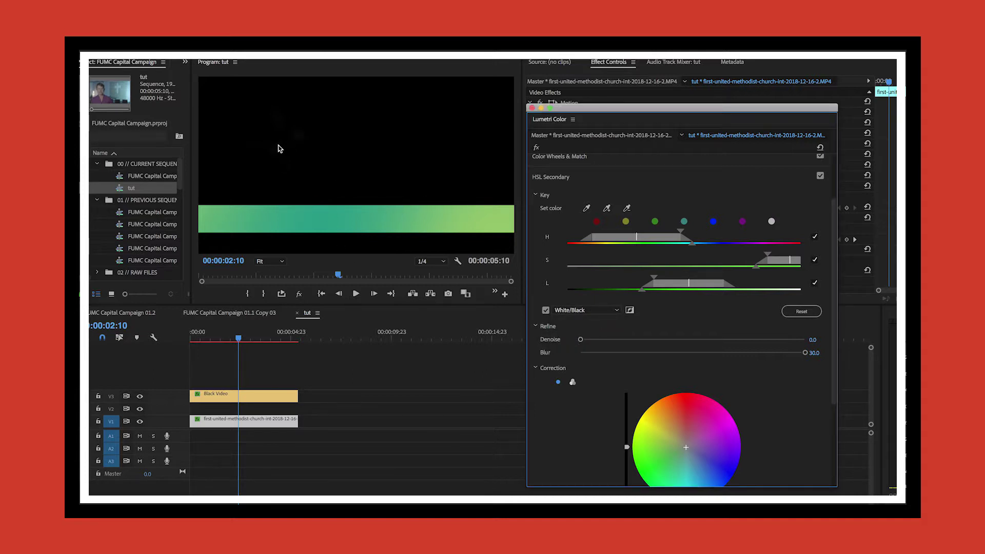
{"action": "left_click", "coordinate": [578, 312]}
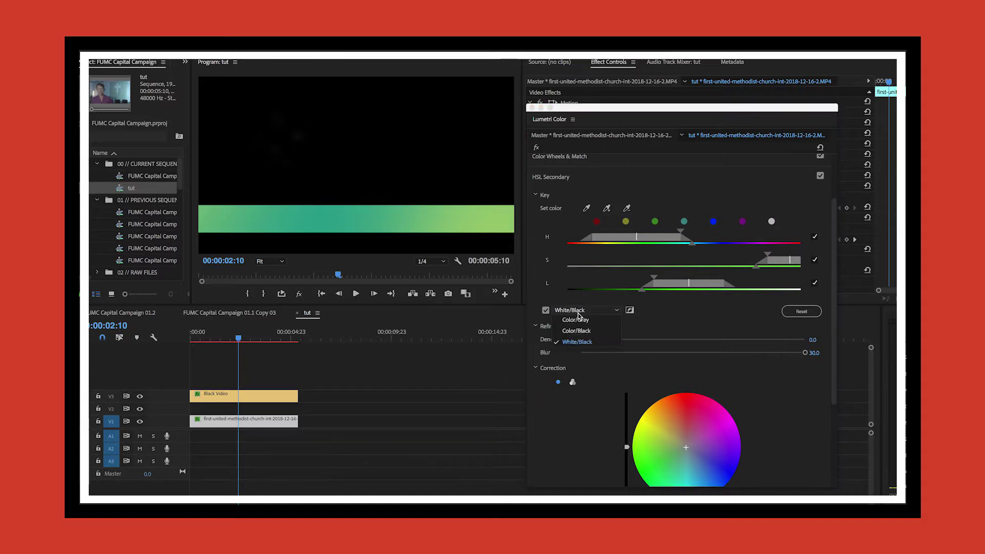
{"action": "left_click", "coordinate": [576, 320]}
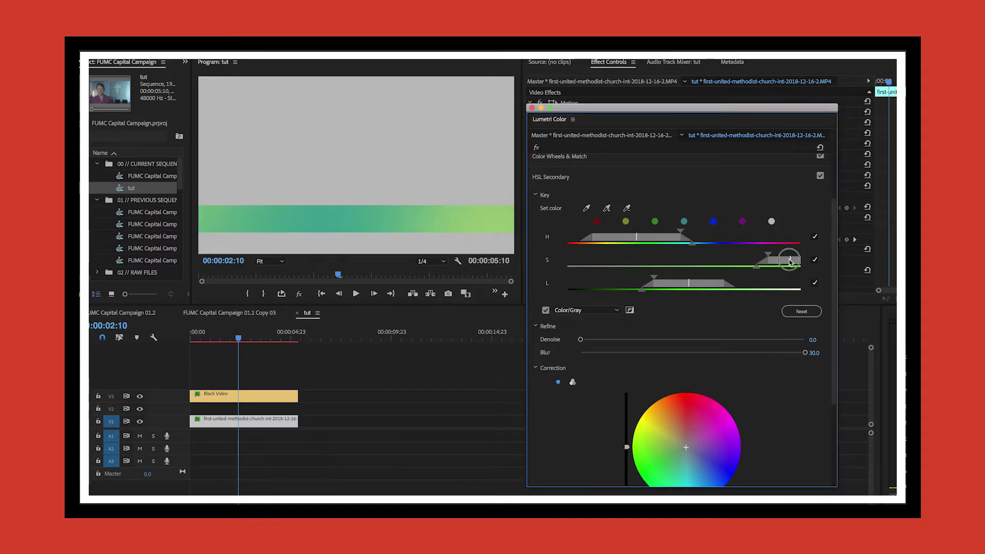
{"action": "left_click_drag", "start_coordinate": [780, 256], "coordinate": [692, 277]}
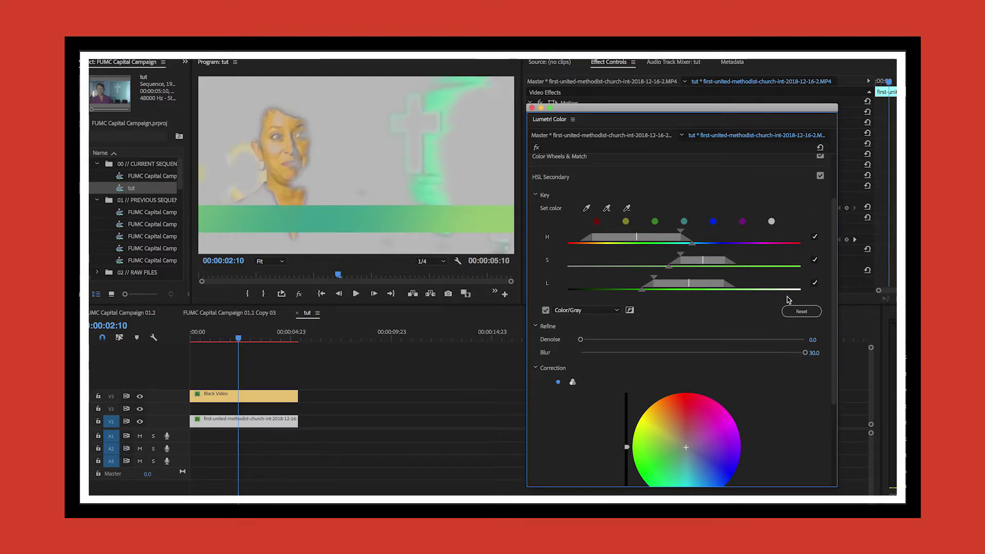
Step: Reset the HSL key and resample it from the woman's skin tone
{"action": "left_click", "coordinate": [799, 312]}
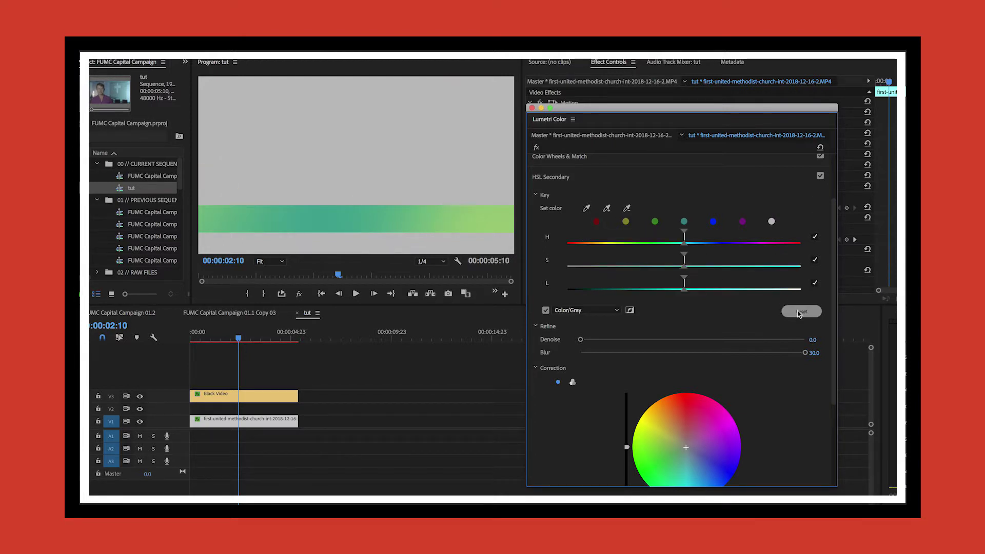
{"action": "left_click", "coordinate": [545, 310]}
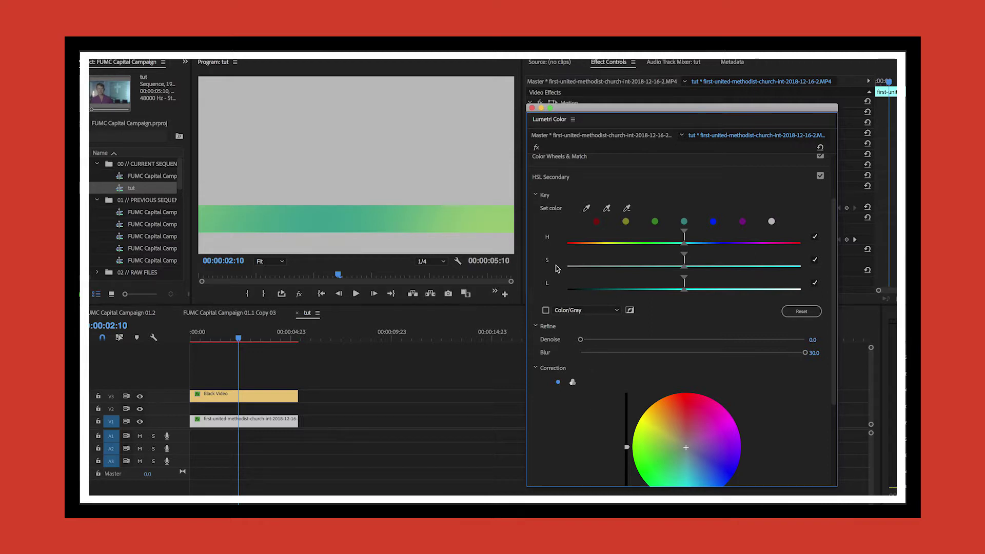
{"action": "left_click", "coordinate": [586, 208]}
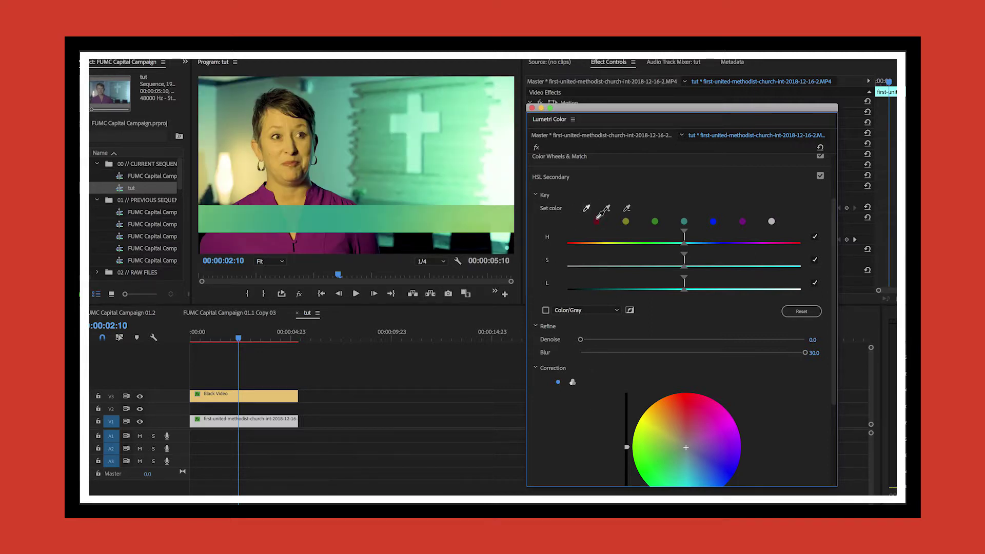
{"action": "left_click", "coordinate": [270, 148]}
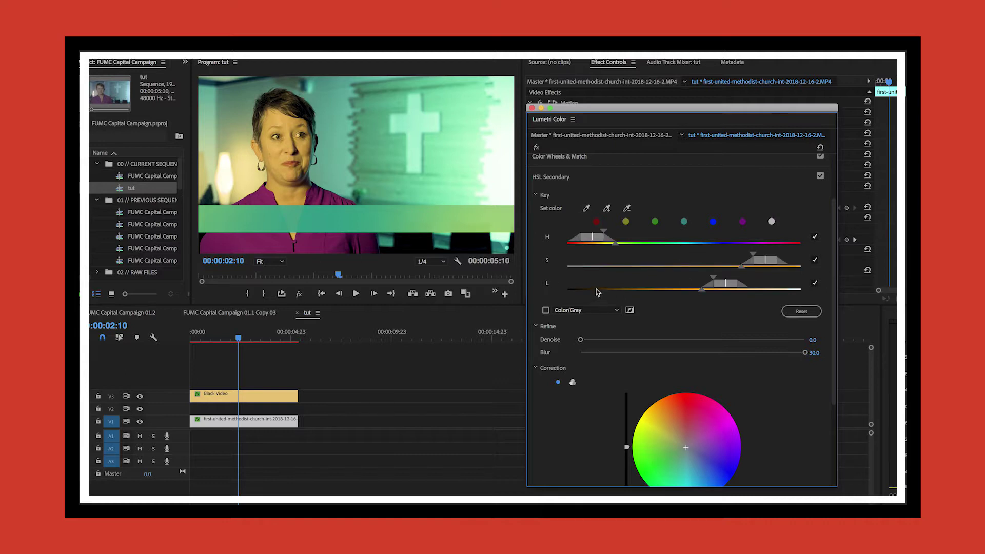
{"action": "left_click", "coordinate": [545, 310]}
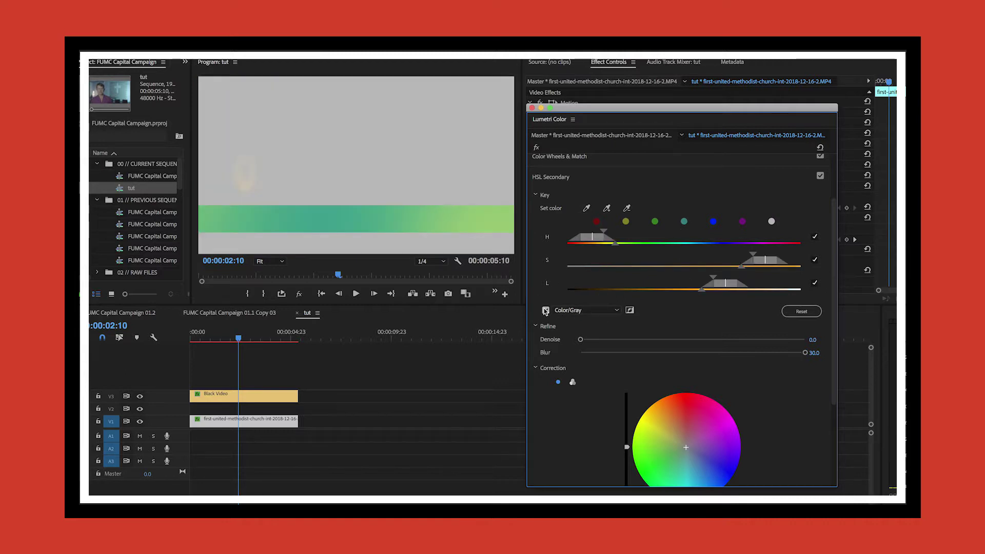
{"action": "left_click", "coordinate": [545, 310]}
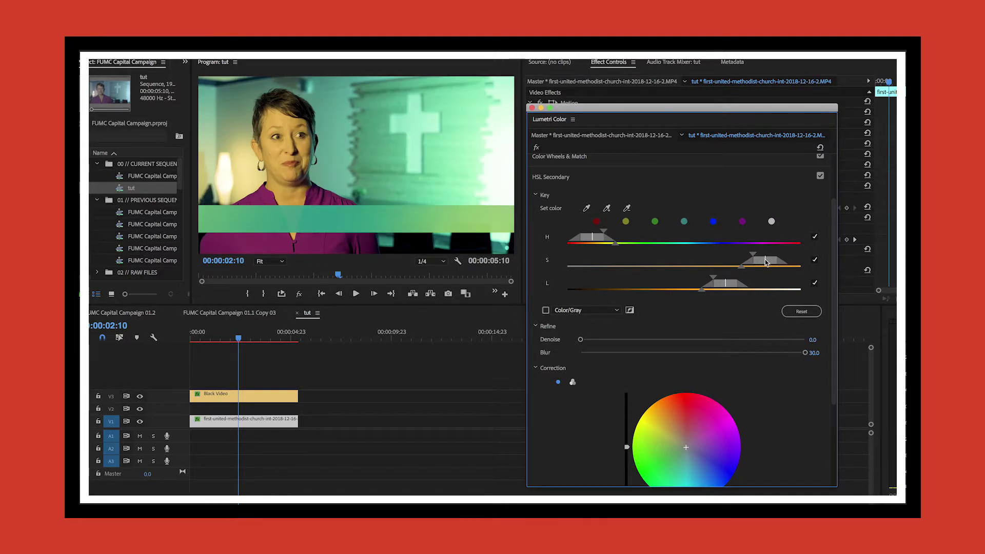
Step: Widen the key's saturation and lightness ranges, checking the Color/Gray mask along the way
{"action": "left_click_drag", "start_coordinate": [754, 254], "coordinate": [610, 258]}
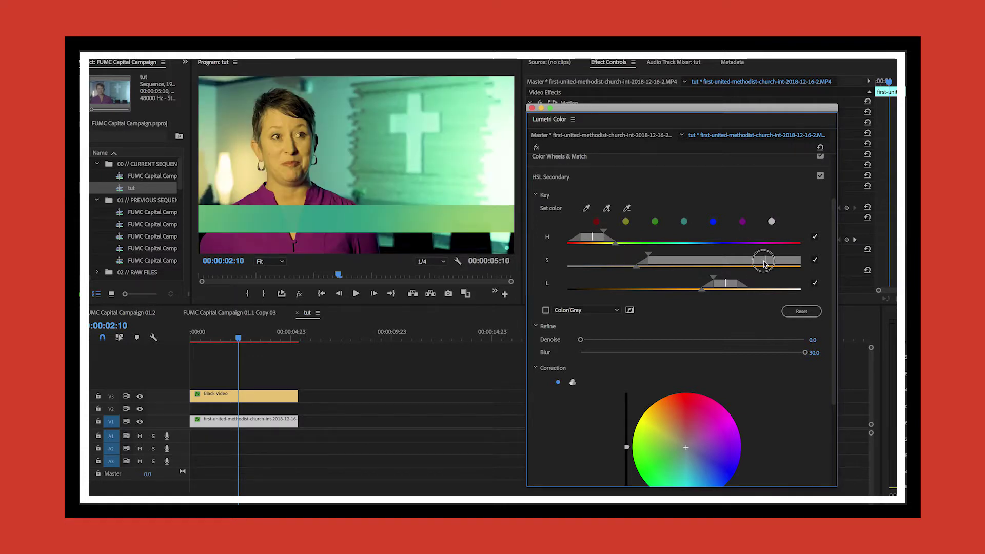
{"action": "left_click_drag", "start_coordinate": [762, 260], "coordinate": [707, 261]}
{"action": "left_click", "coordinate": [568, 269]}
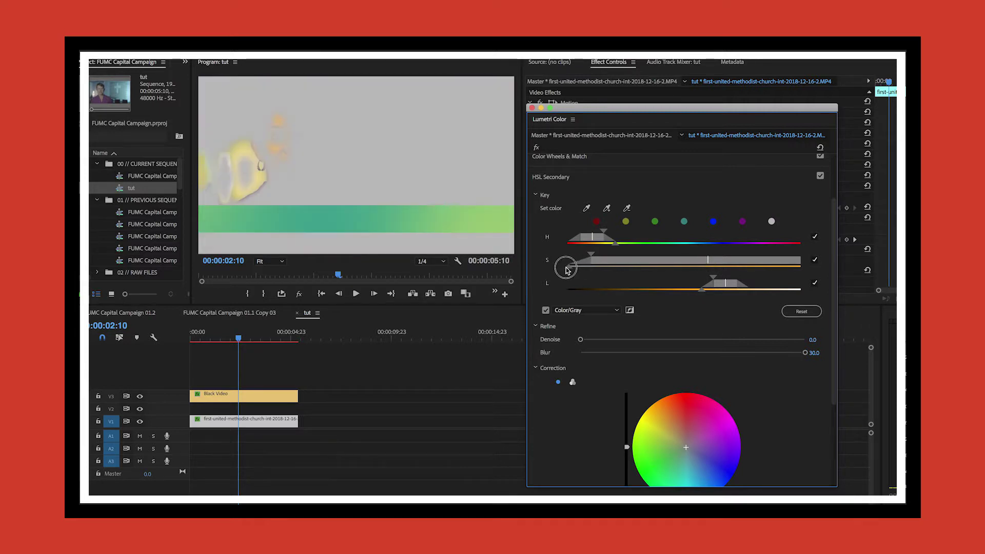
{"action": "left_click_drag", "start_coordinate": [713, 279], "coordinate": [575, 290]}
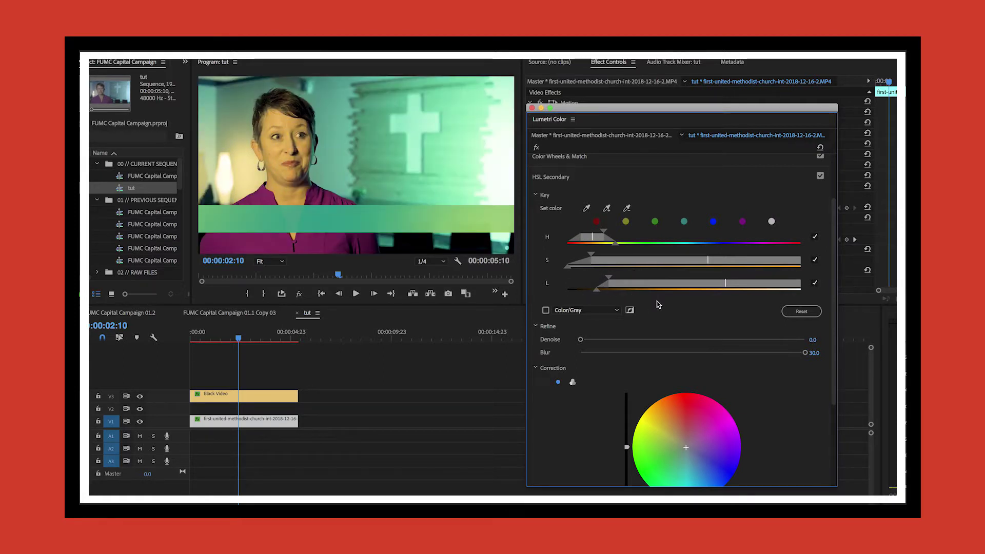
{"action": "left_click_drag", "start_coordinate": [726, 282], "coordinate": [721, 283]}
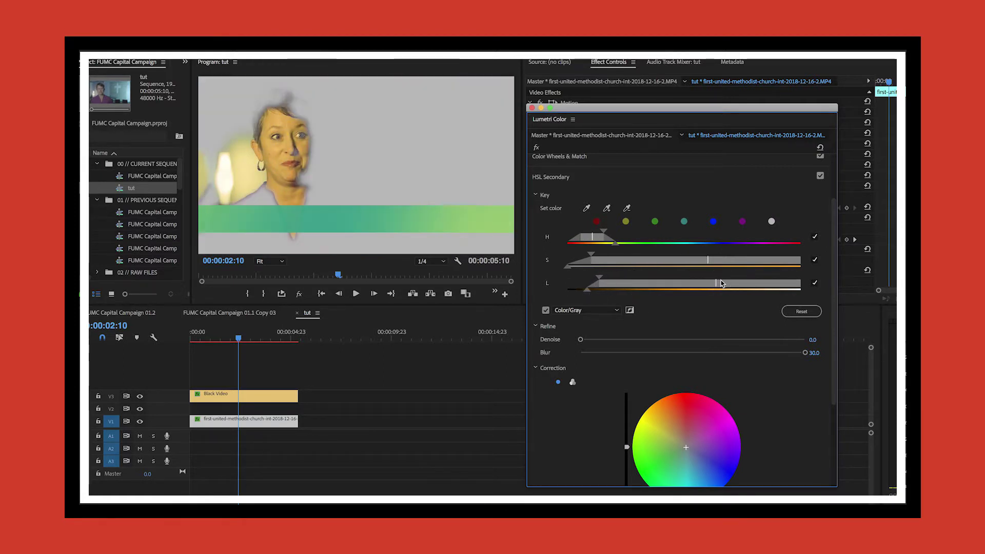
{"action": "left_click_drag", "start_coordinate": [571, 290], "coordinate": [567, 290]}
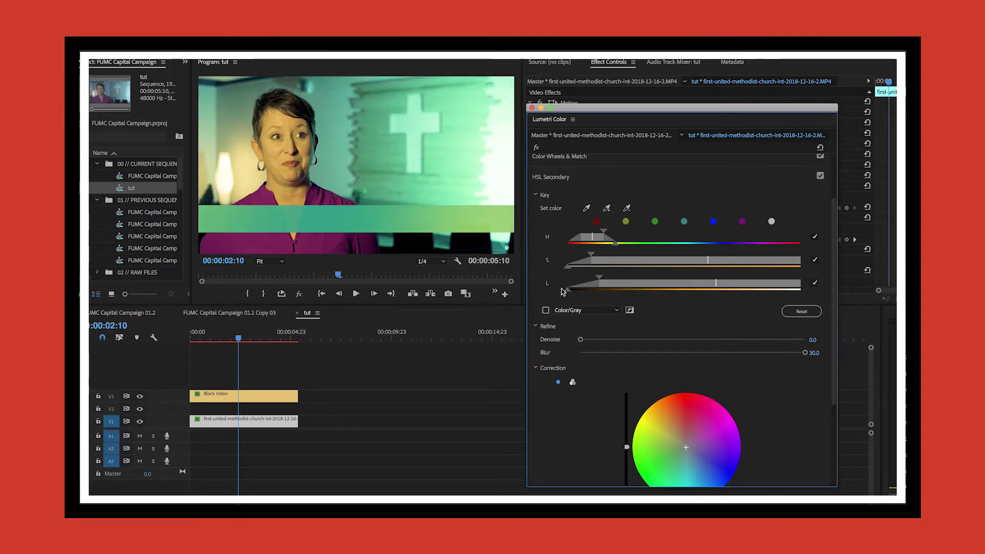
{"action": "left_click", "coordinate": [545, 311]}
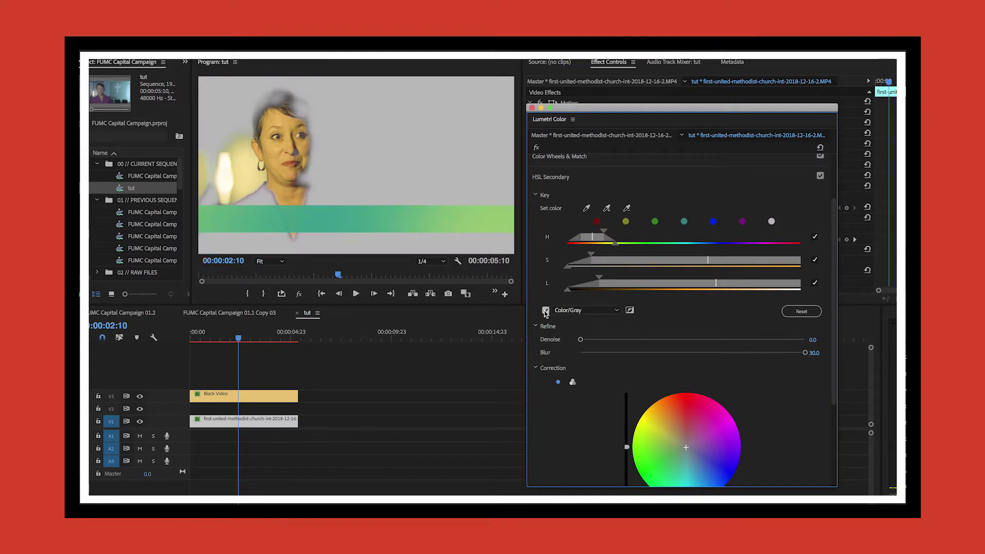
{"action": "left_click", "coordinate": [545, 311]}
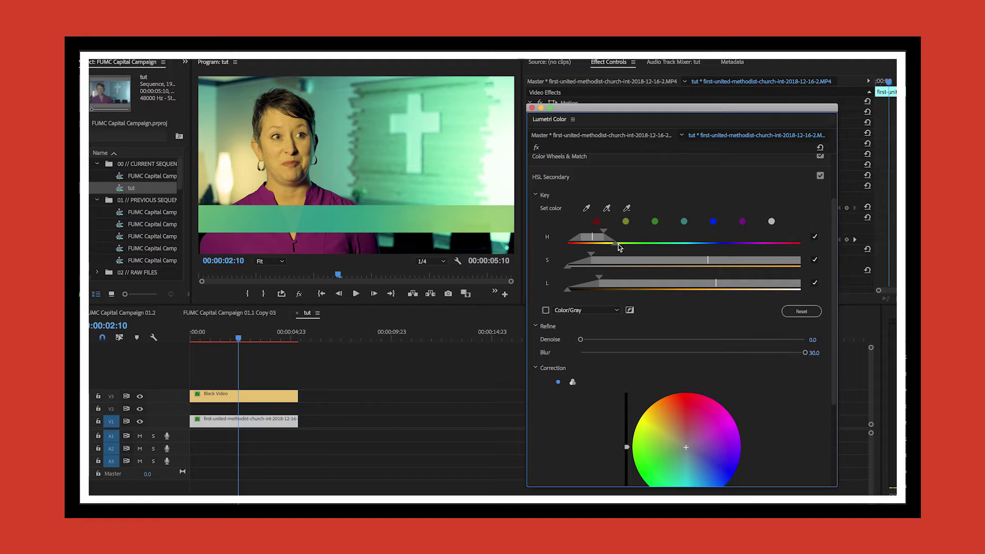
Step: Drag the H range handles so the hue range wraps around into magenta/purple
{"action": "mouse_move", "coordinate": [616, 247]}
{"action": "left_mouse_down"}
{"action": "mouse_move", "coordinate": [659, 244]}
{"action": "mouse_move", "coordinate": [618, 244]}
{"action": "left_mouse_up"}
{"action": "left_click_drag", "start_coordinate": [592, 238], "coordinate": [565, 237]}
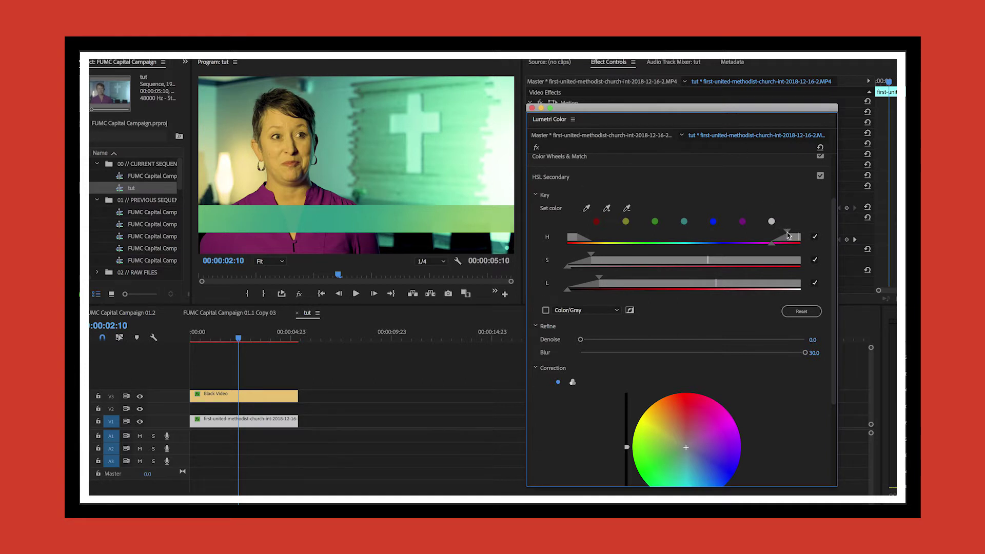
{"action": "left_click_drag", "start_coordinate": [788, 235], "coordinate": [747, 243]}
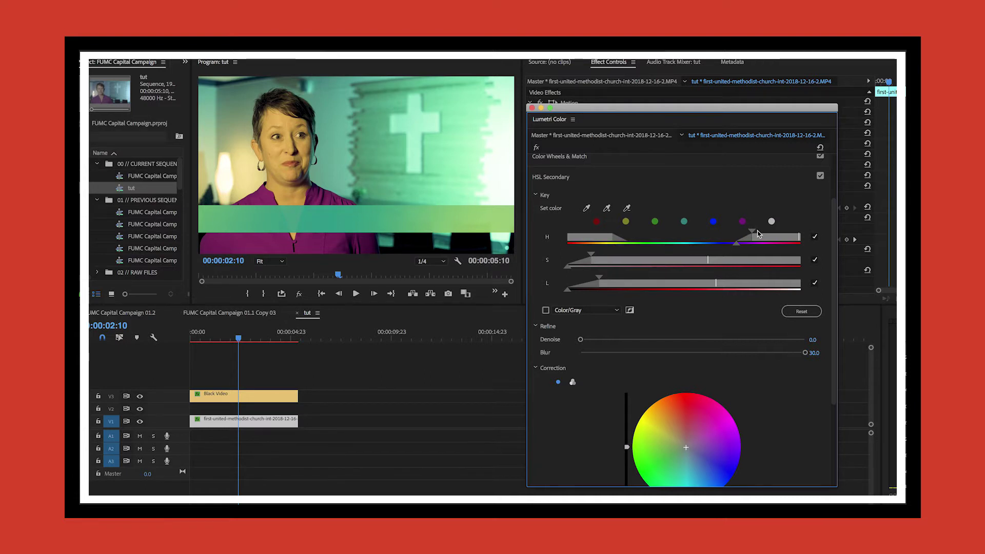
Step: With Color/Gray on, nudge the H slider's right handle left then right, then turn Color/Gray off
{"action": "left_click", "coordinate": [546, 310]}
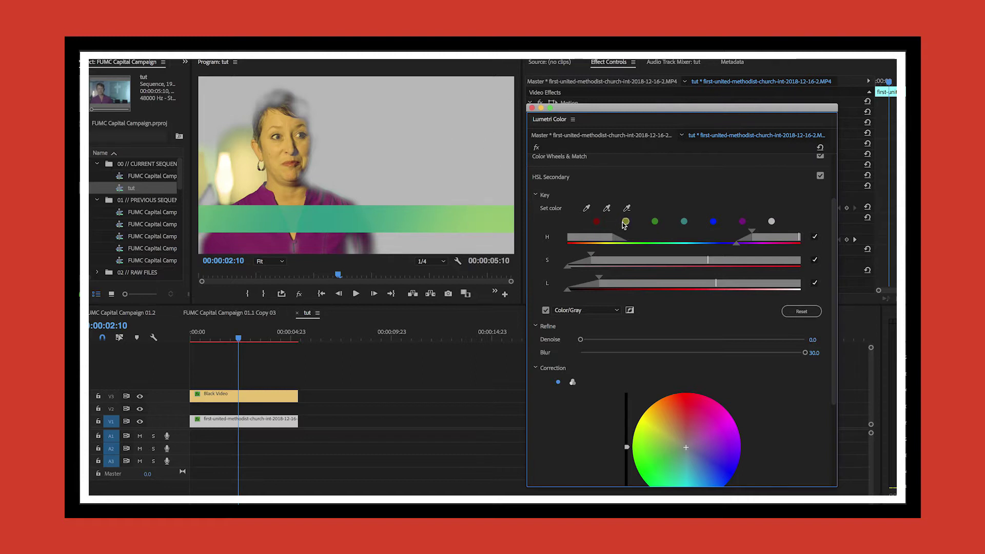
{"action": "left_click_drag", "start_coordinate": [737, 247], "coordinate": [714, 247]}
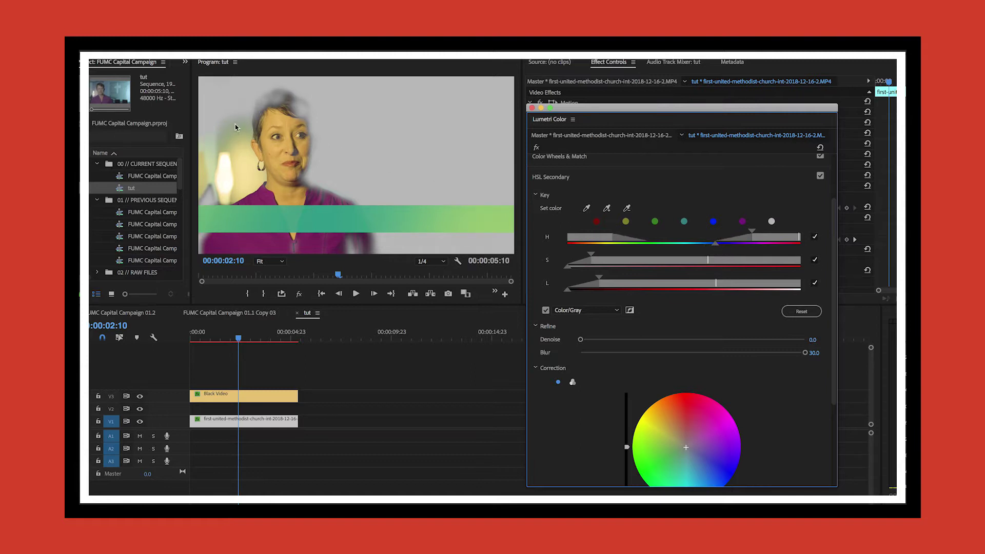
{"action": "mouse_move", "coordinate": [714, 247]}
{"action": "left_mouse_down"}
{"action": "mouse_move", "coordinate": [727, 246]}
{"action": "mouse_move", "coordinate": [702, 252]}
{"action": "mouse_move", "coordinate": [728, 253]}
{"action": "left_mouse_up"}
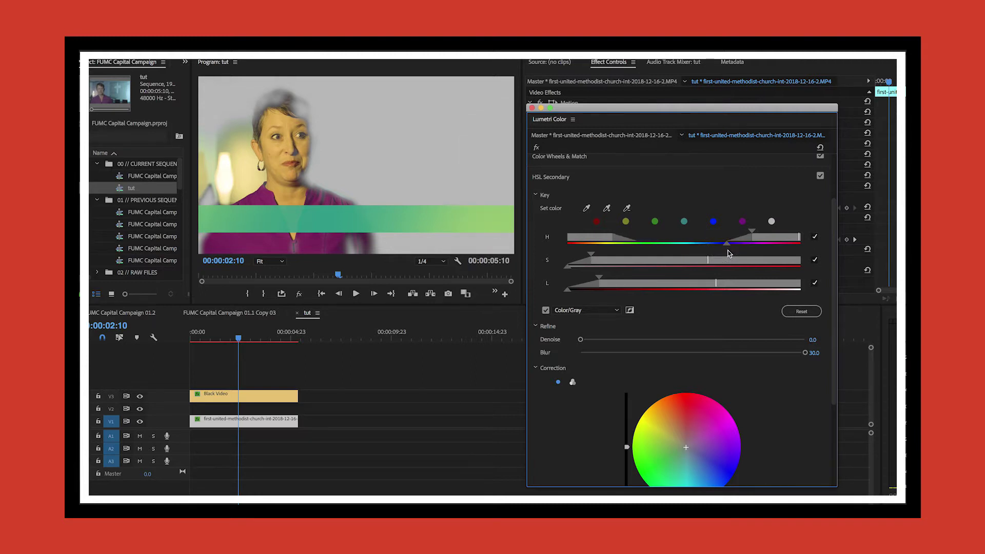
{"action": "left_click", "coordinate": [545, 310]}
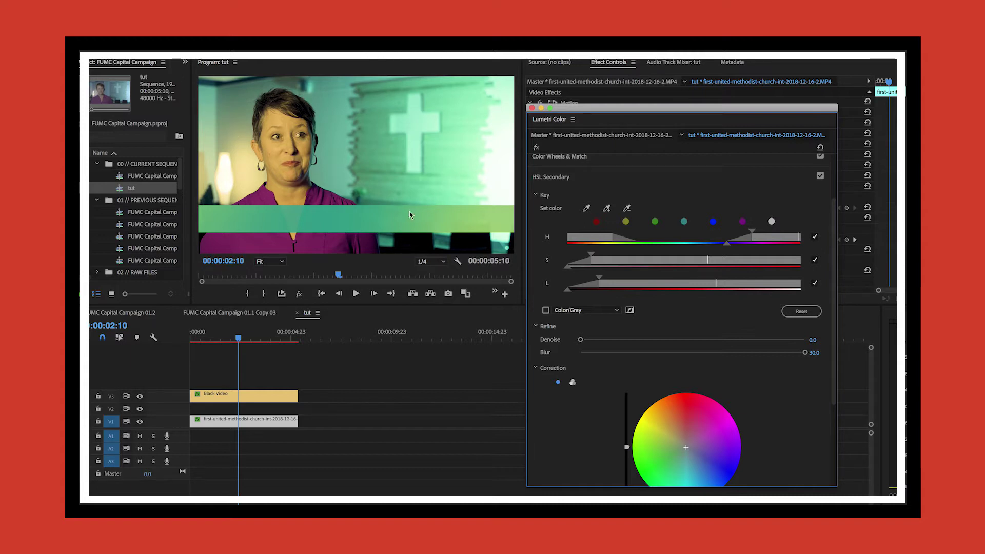
{"action": "left_click", "coordinate": [545, 310]}
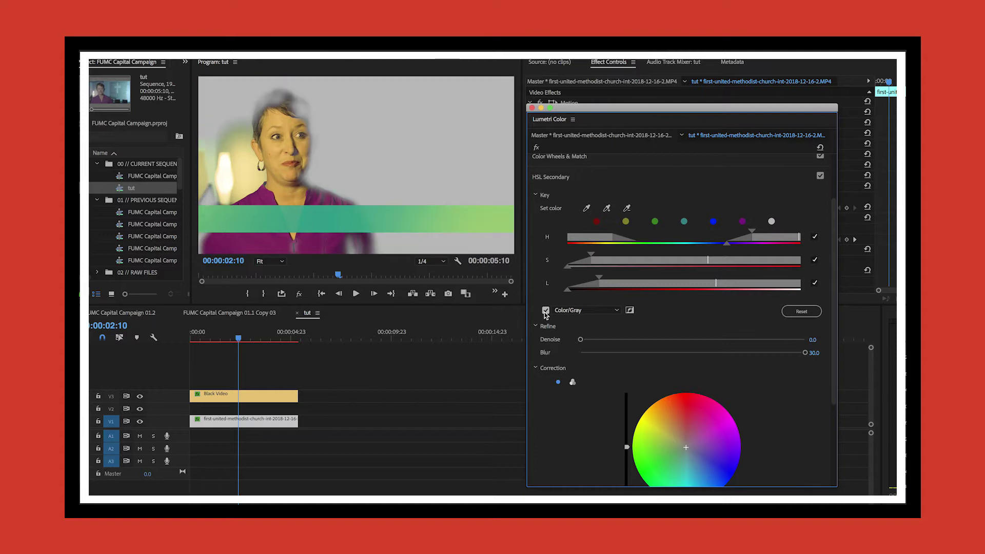
{"action": "left_click", "coordinate": [545, 310]}
{"action": "scroll", "coordinate": [554, 403], "scroll_direction": "down", "scroll_amount": 1}
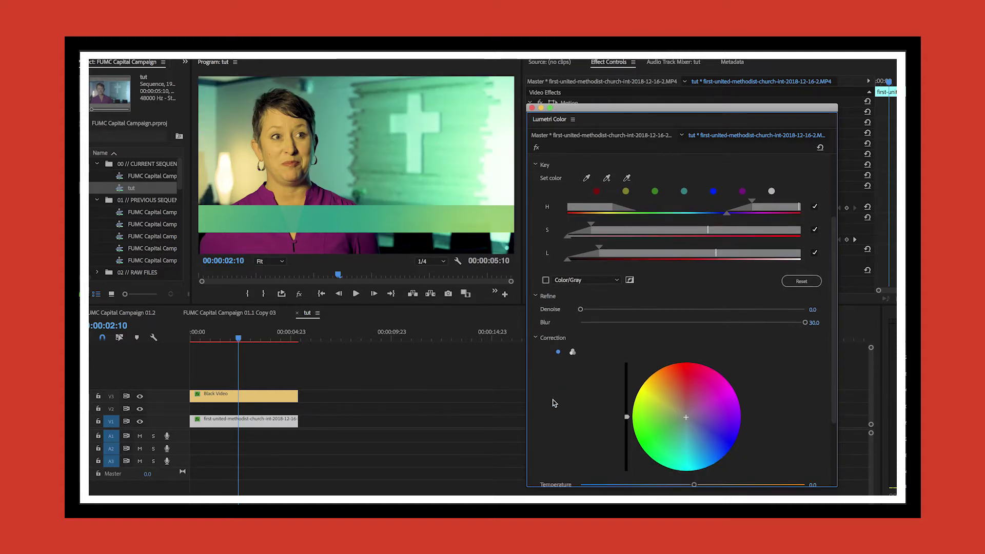
{"action": "scroll", "coordinate": [554, 403], "scroll_direction": "down", "scroll_amount": 3}
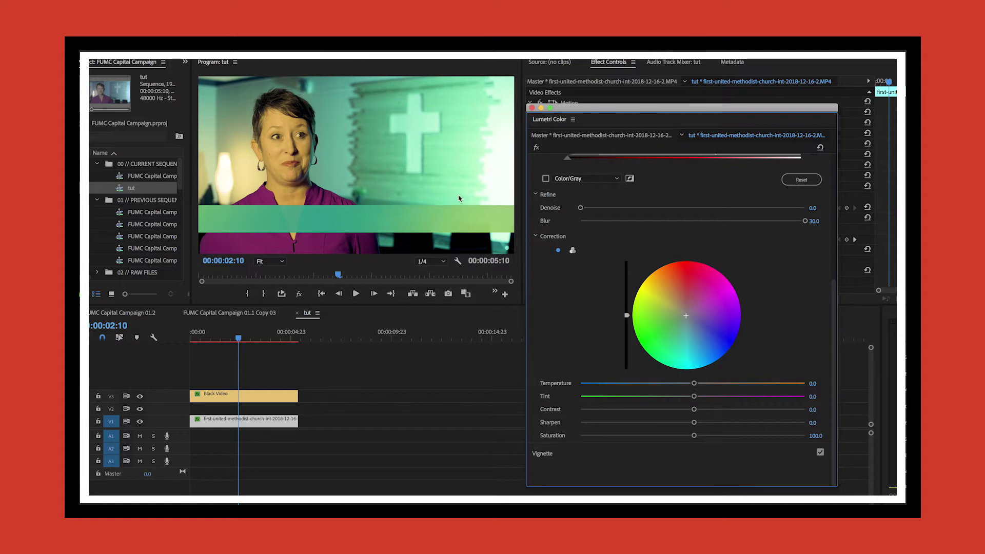
{"action": "left_click", "coordinate": [545, 178]}
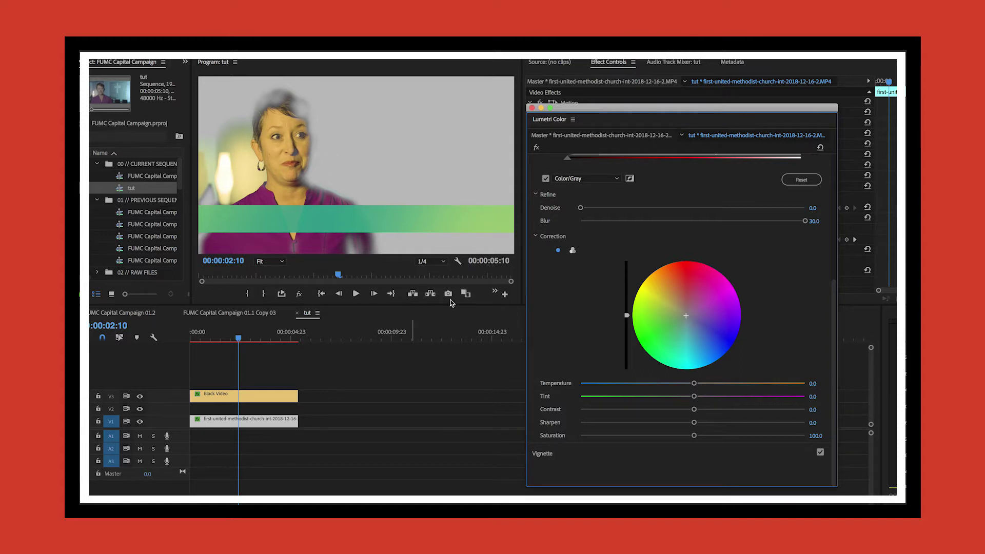
{"action": "left_click", "coordinate": [546, 178]}
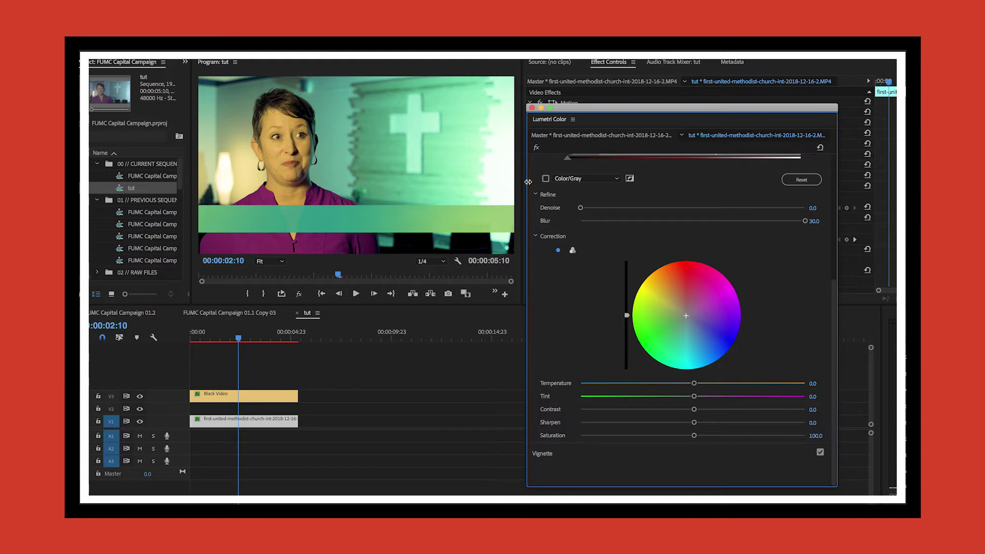
{"action": "scroll", "coordinate": [533, 180], "scroll_direction": "up", "scroll_amount": 5}
{"action": "left_click", "coordinate": [565, 165]}
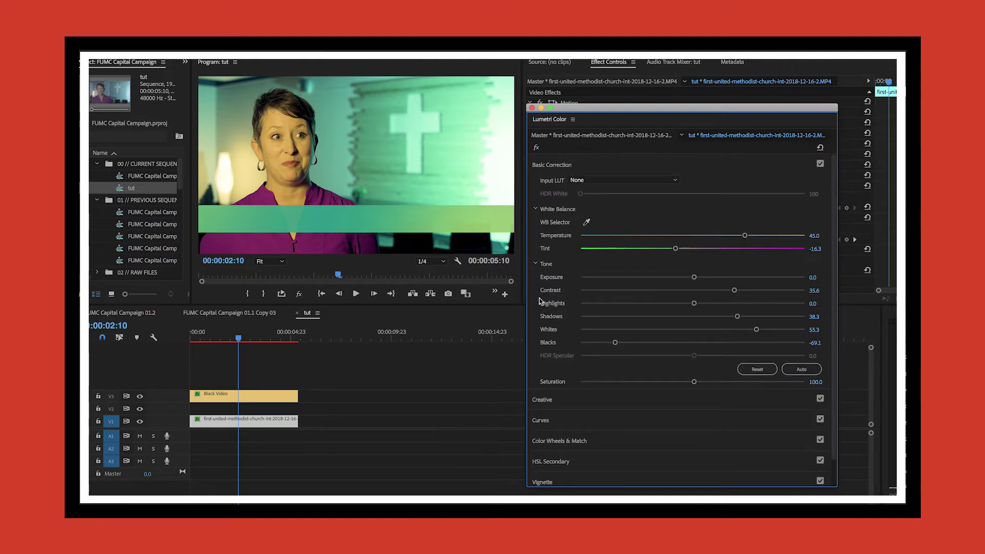
{"action": "scroll", "coordinate": [539, 303], "scroll_direction": "down", "scroll_amount": 1}
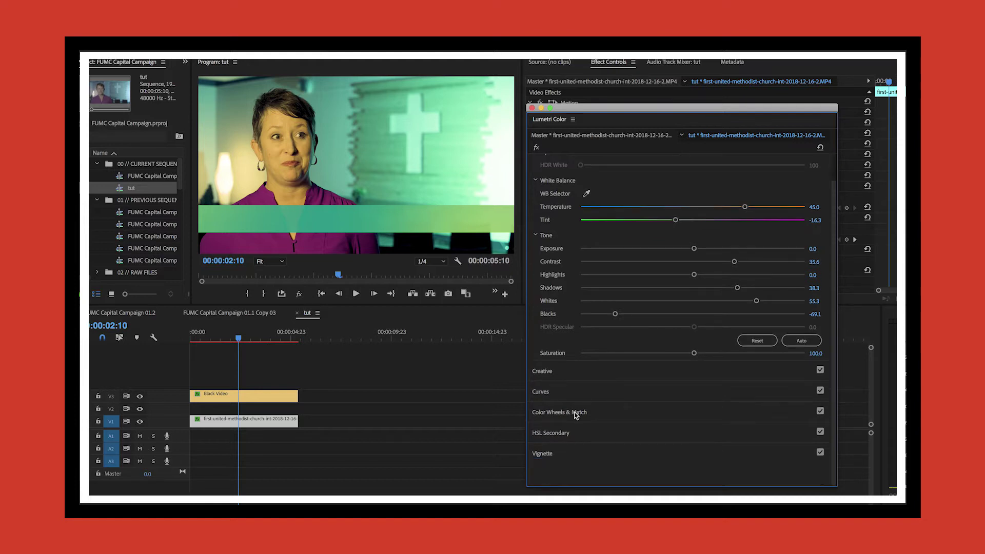
{"action": "left_click", "coordinate": [572, 434]}
{"action": "scroll", "coordinate": [554, 441], "scroll_direction": "down", "scroll_amount": 6}
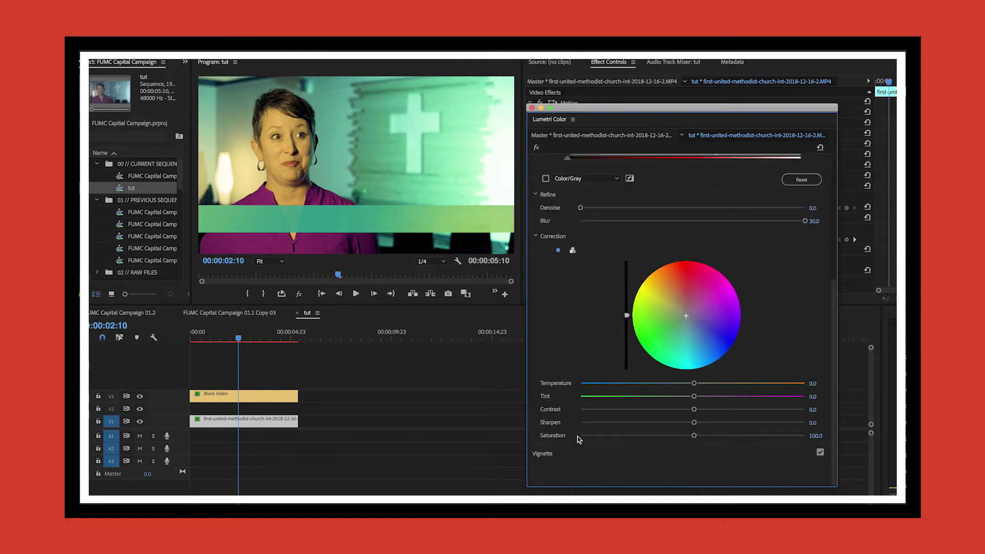
Step: Drag the keyed area's correction Temperature to -67.8 and Tint to 28.9, briefly checking Basic Correction
{"action": "left_click_drag", "start_coordinate": [695, 384], "coordinate": [636, 384]}
{"action": "left_click_drag", "start_coordinate": [694, 397], "coordinate": [721, 398]}
{"action": "left_click_drag", "start_coordinate": [635, 384], "coordinate": [616, 384]}
{"action": "left_click_drag", "start_coordinate": [720, 396], "coordinate": [724, 398]}
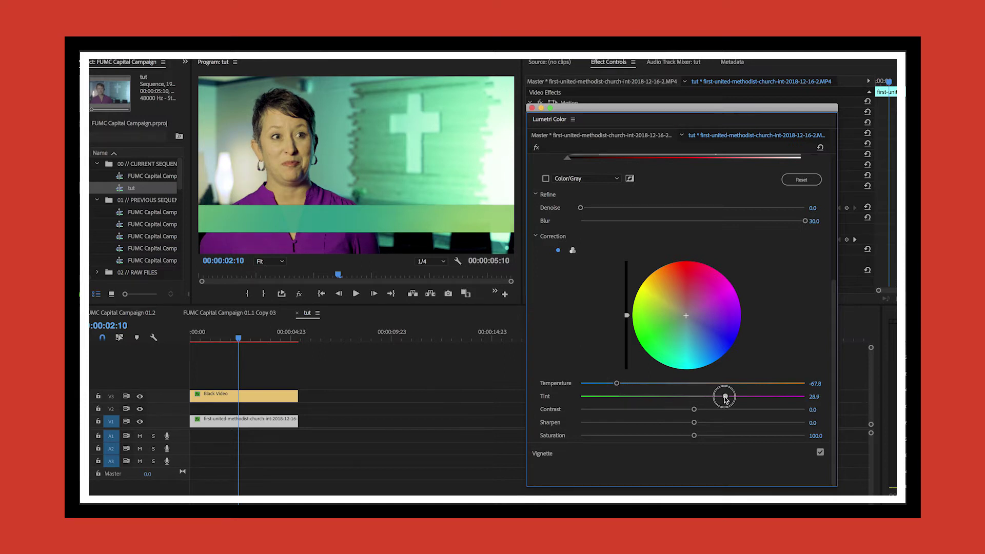
{"action": "scroll", "coordinate": [547, 285], "scroll_direction": "up", "scroll_amount": 5}
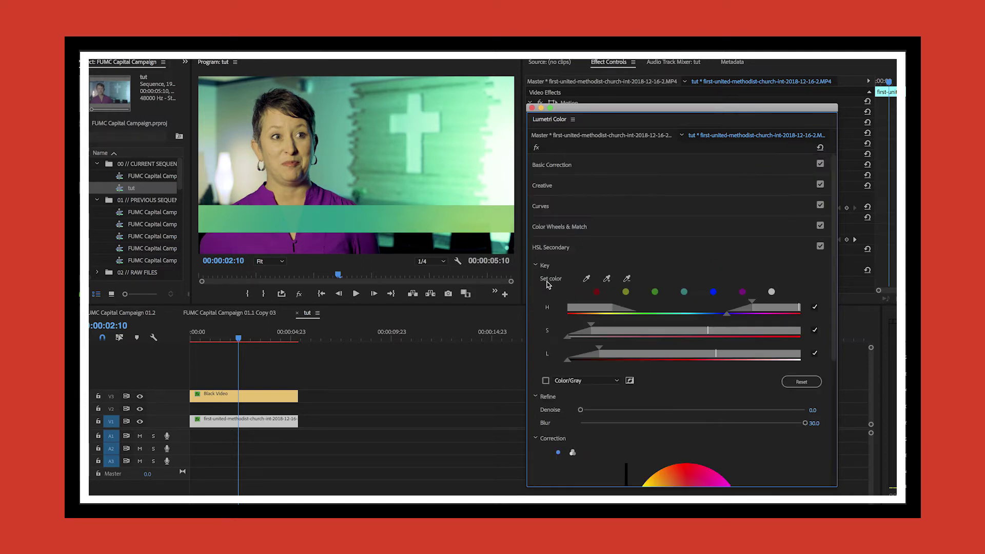
{"action": "left_click", "coordinate": [573, 164]}
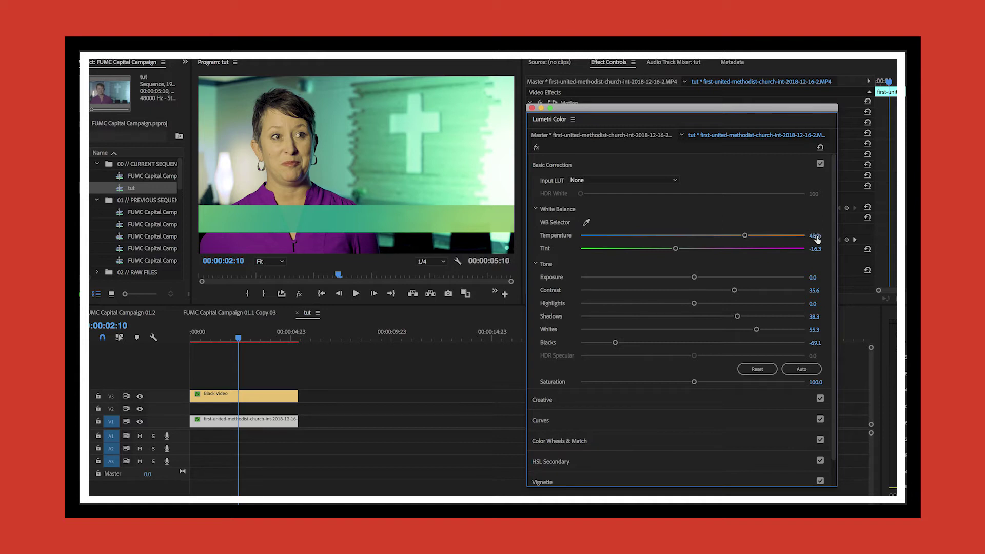
{"action": "left_click", "coordinate": [602, 464]}
Step: Enter -45 as the HSL Secondary correction Temperature and compare against Basic Correction
{"action": "scroll", "coordinate": [559, 447], "scroll_direction": "down", "scroll_amount": 4}
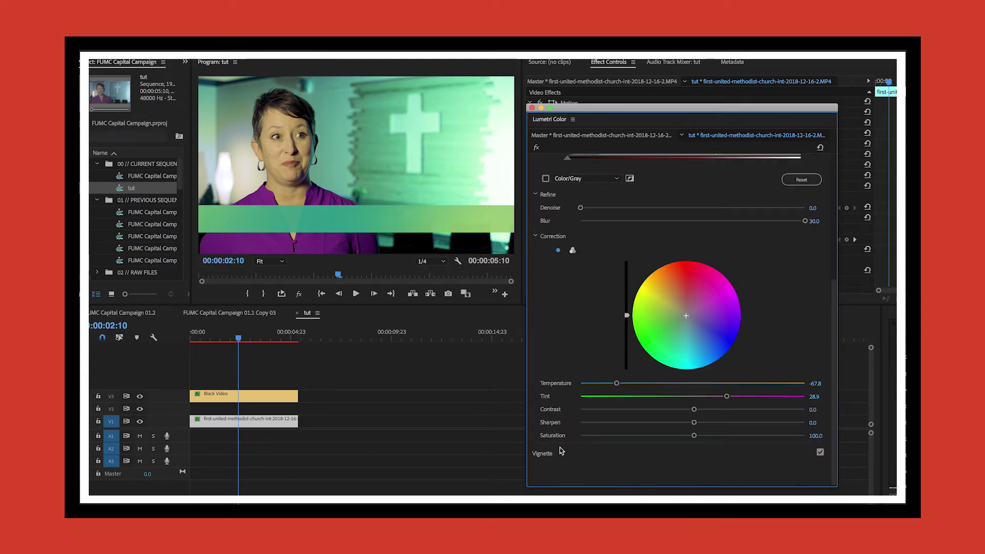
{"action": "left_click", "coordinate": [817, 383]}
{"action": "type", "text": "-45"}
{"action": "key", "text": "Return"}
{"action": "scroll", "coordinate": [714, 184], "scroll_direction": "up", "scroll_amount": 5}
{"action": "left_click", "coordinate": [716, 167]}
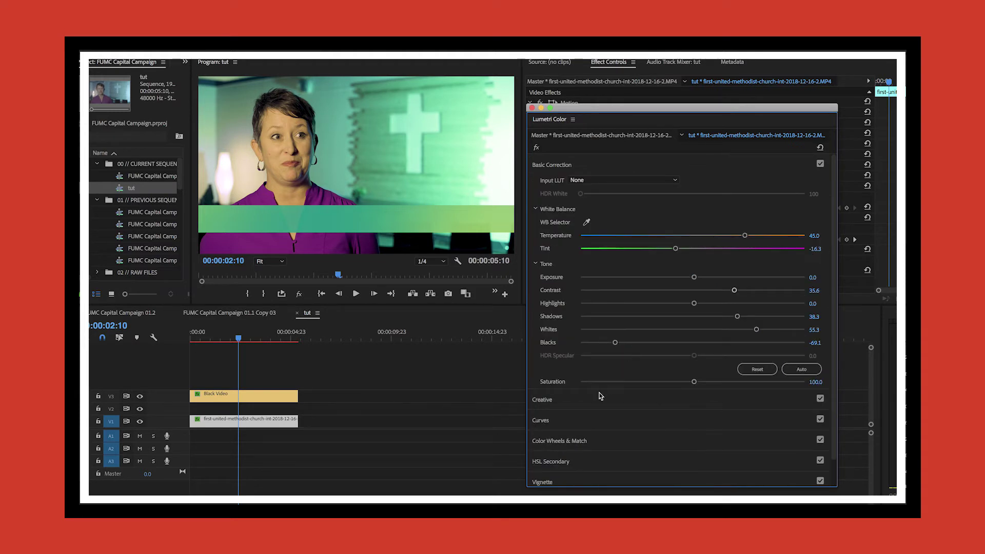
{"action": "scroll", "coordinate": [600, 396], "scroll_direction": "down", "scroll_amount": 1}
{"action": "left_click", "coordinate": [577, 433]}
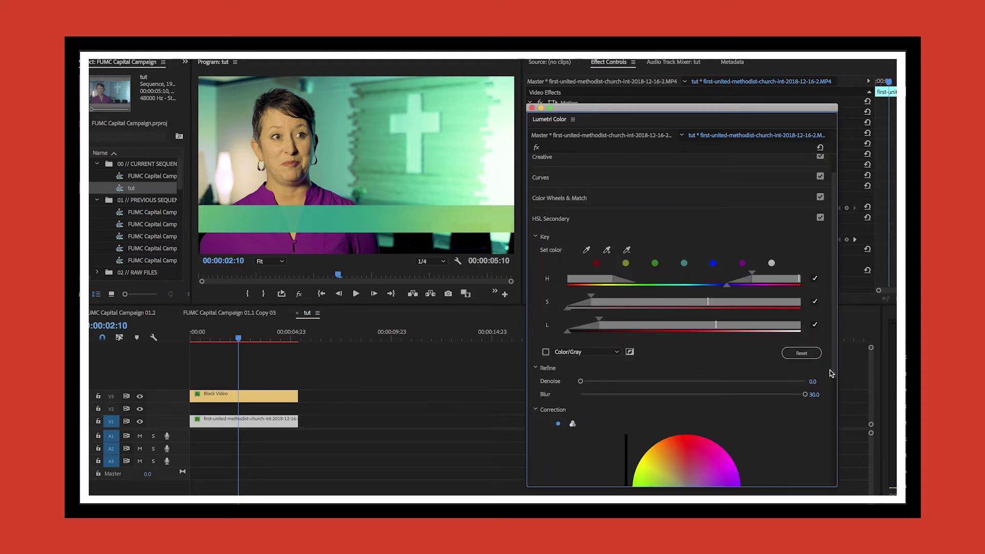
Step: Enter 16.3 as the secondary Tint, then drag the Temperature slider further left
{"action": "scroll", "coordinate": [764, 423], "scroll_direction": "down", "scroll_amount": 3}
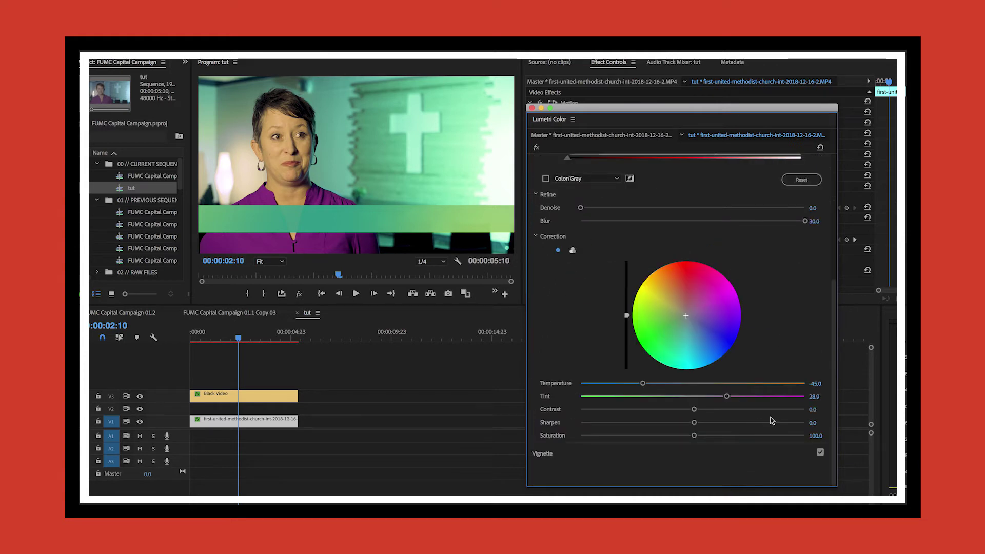
{"action": "left_click", "coordinate": [813, 398]}
{"action": "type", "text": "16.3"}
{"action": "key", "text": "Return"}
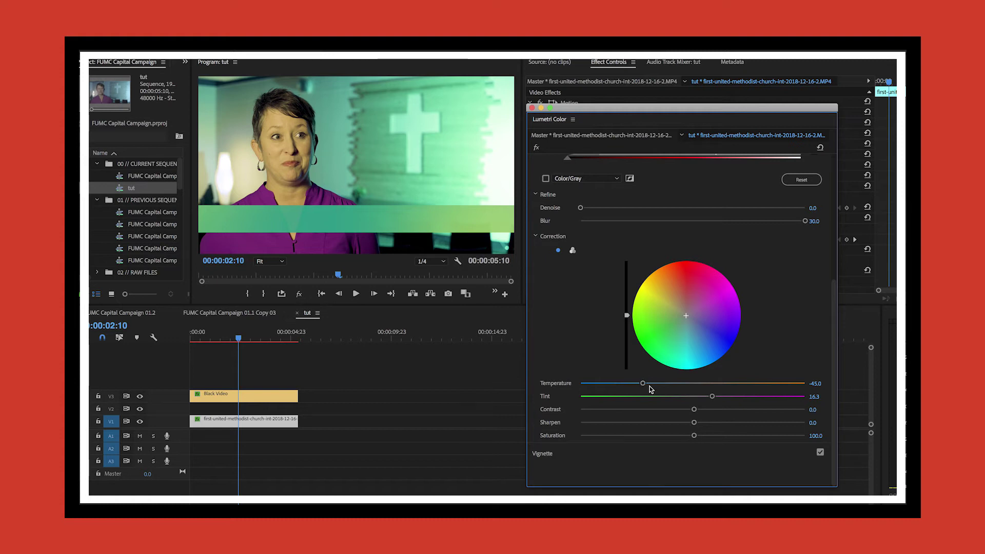
{"action": "left_click_drag", "start_coordinate": [645, 385], "coordinate": [602, 383]}
Step: Raise the HSL Secondary Tint to 41.8 toward magenta, with Temperature at -79.9
{"action": "left_click_drag", "start_coordinate": [713, 396], "coordinate": [740, 398]}
Step: Extend both ends of the HSL key's hue range so it reaches further into purple
{"action": "scroll", "coordinate": [534, 186], "scroll_direction": "up", "scroll_amount": 5}
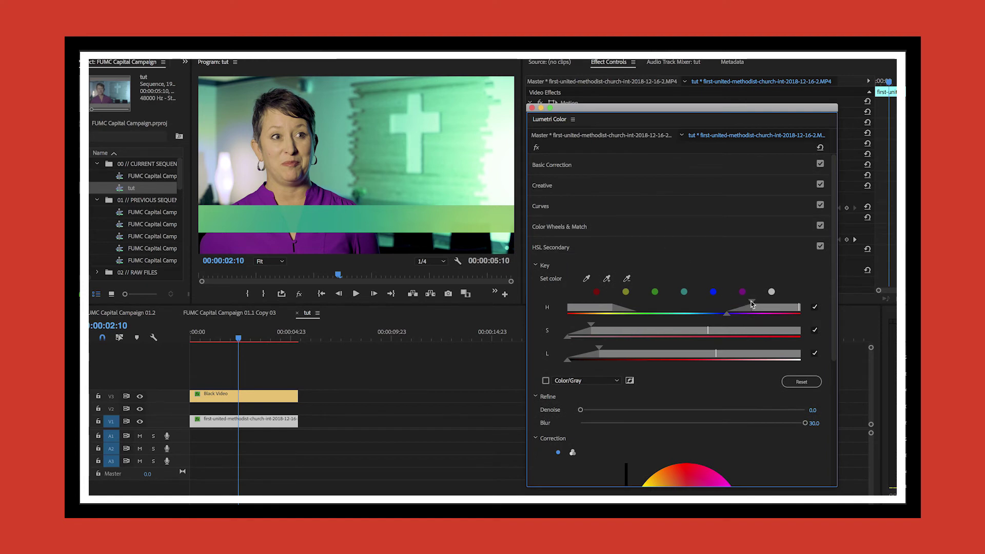
{"action": "left_click", "coordinate": [751, 304]}
{"action": "left_click_drag", "start_coordinate": [751, 304], "coordinate": [774, 299]}
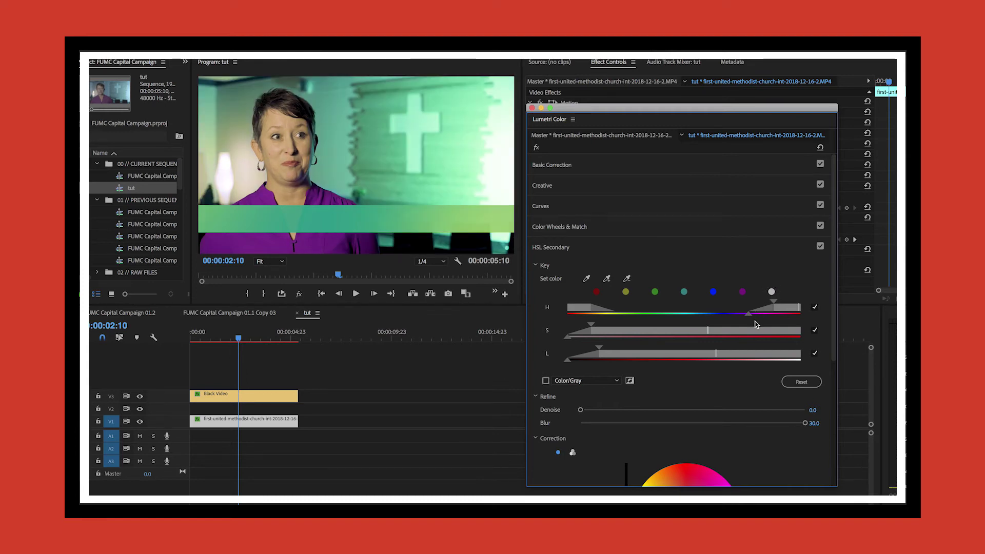
{"action": "left_click_drag", "start_coordinate": [750, 317], "coordinate": [726, 318]}
Step: Cool the keyed skin tones to Temperature -94.6 and shift Tint toward magenta at 51.2
{"action": "scroll", "coordinate": [602, 428], "scroll_direction": "down", "scroll_amount": 1}
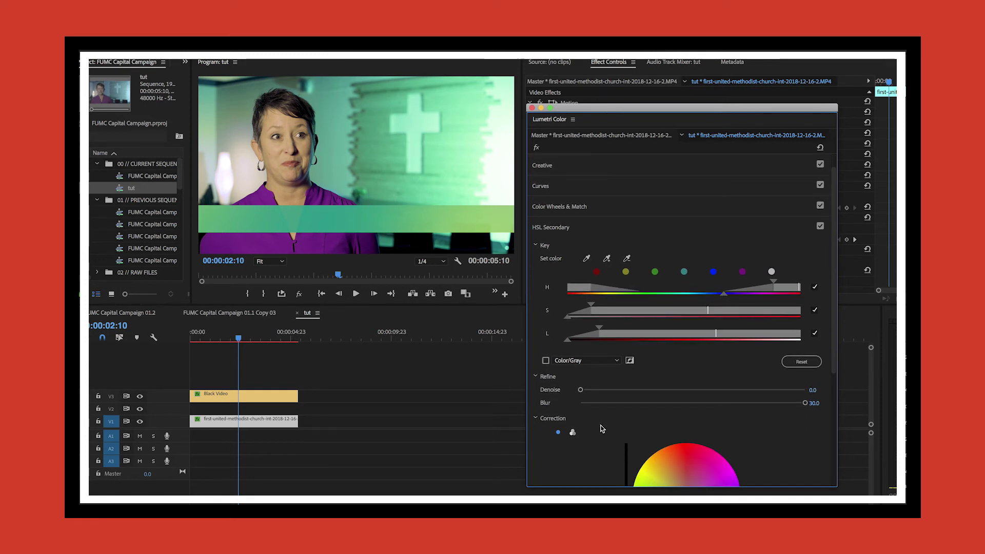
{"action": "scroll", "coordinate": [602, 428], "scroll_direction": "down", "scroll_amount": 9}
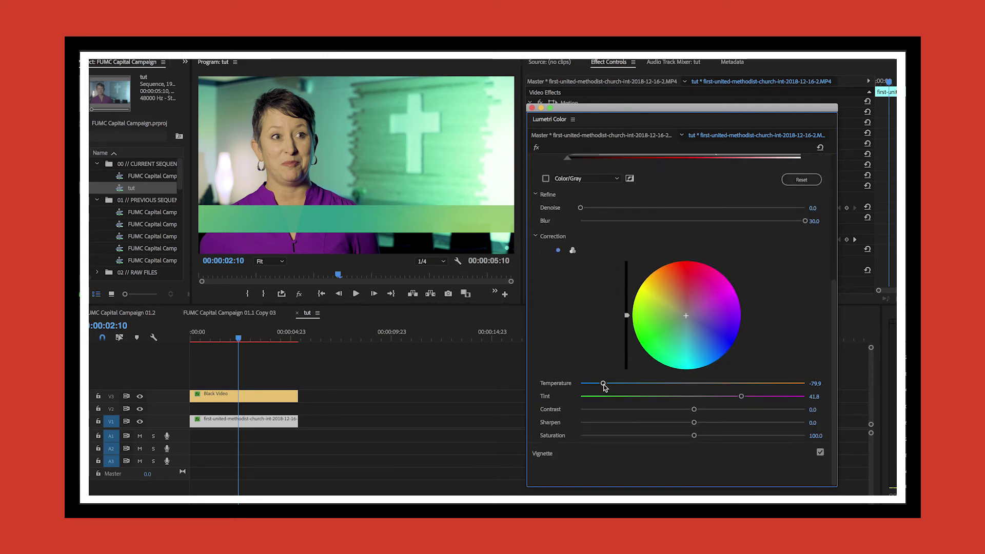
{"action": "left_click_drag", "start_coordinate": [604, 385], "coordinate": [598, 385]}
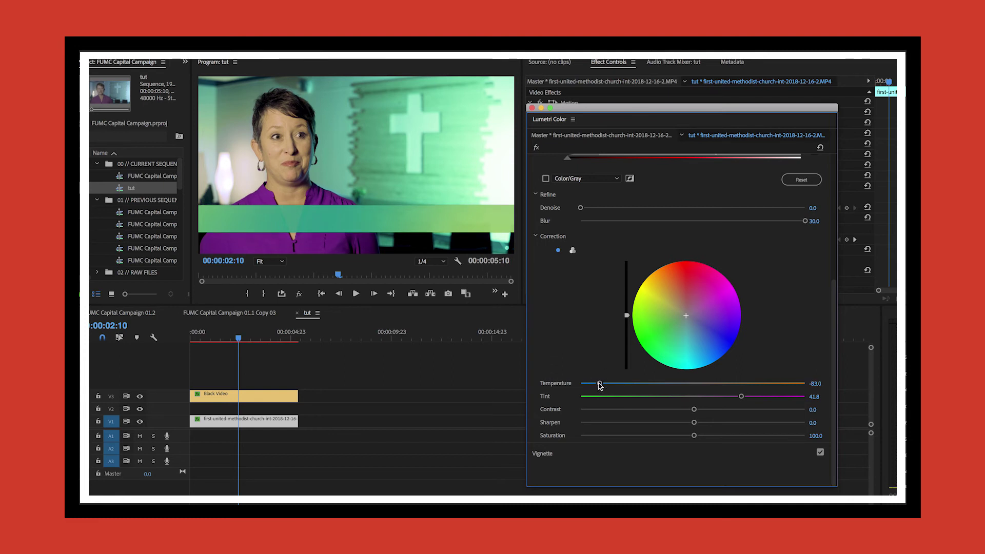
{"action": "left_click_drag", "start_coordinate": [741, 397], "coordinate": [745, 398]}
{"action": "left_click_drag", "start_coordinate": [599, 385], "coordinate": [596, 384]}
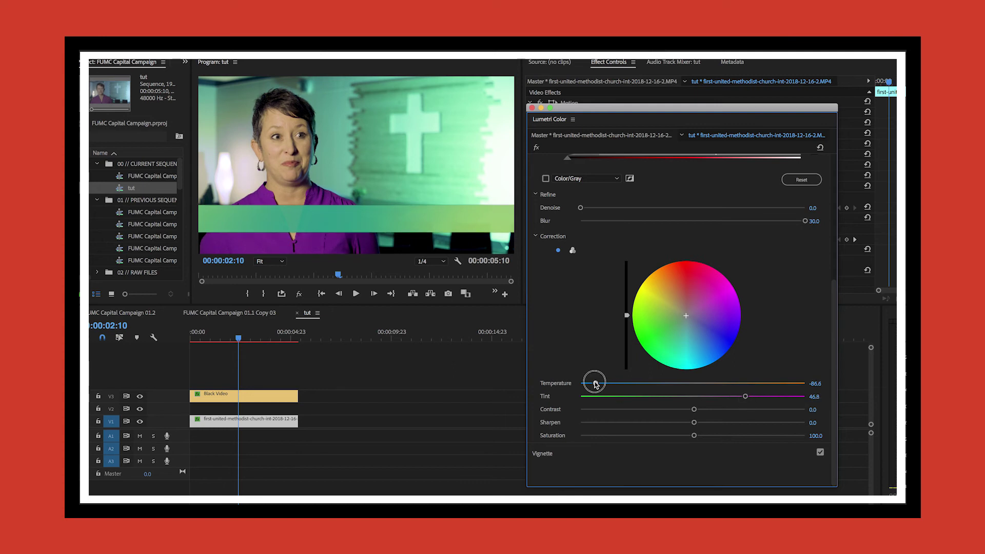
{"action": "left_click_drag", "start_coordinate": [595, 383], "coordinate": [593, 385]}
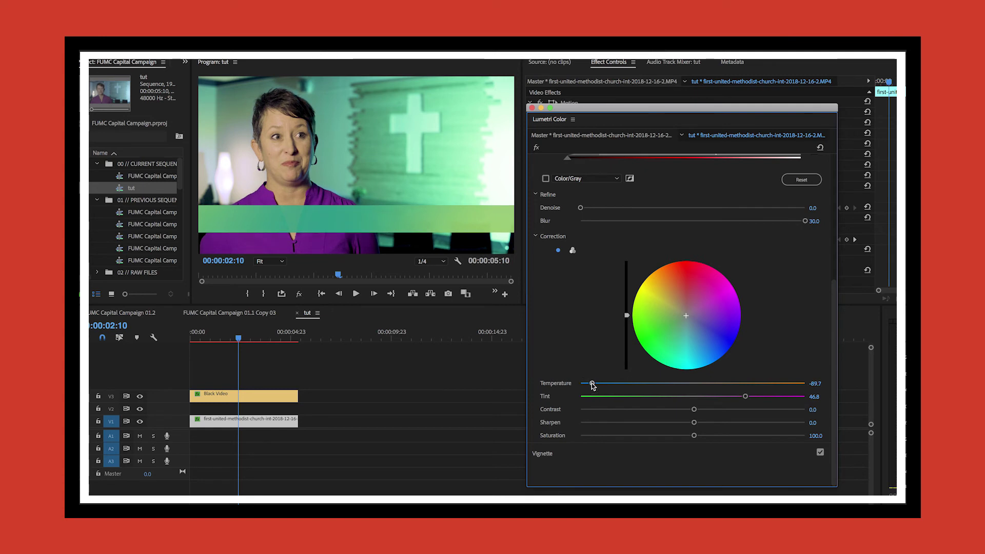
{"action": "left_click_drag", "start_coordinate": [746, 398], "coordinate": [747, 398]}
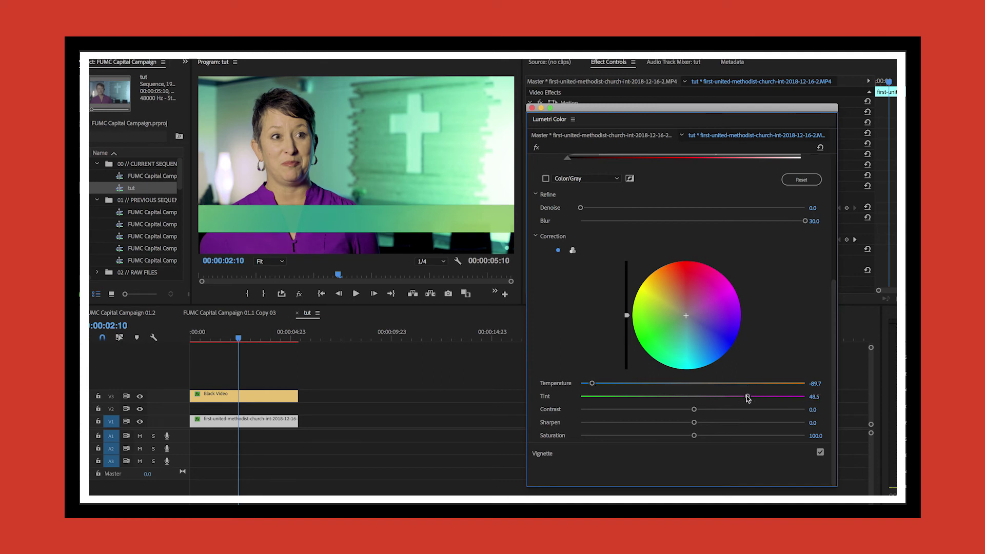
{"action": "left_click_drag", "start_coordinate": [594, 385], "coordinate": [586, 386]}
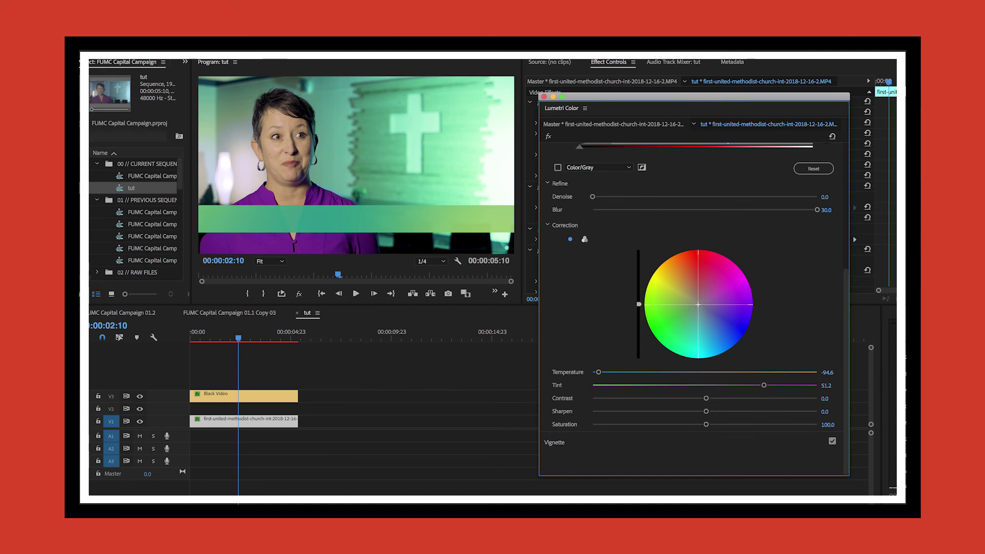
Step: Nudge the correction wheel's centre puck slightly right for a subtle colour shift on the keyed area
{"action": "left_click_drag", "start_coordinate": [697, 305], "coordinate": [702, 306]}
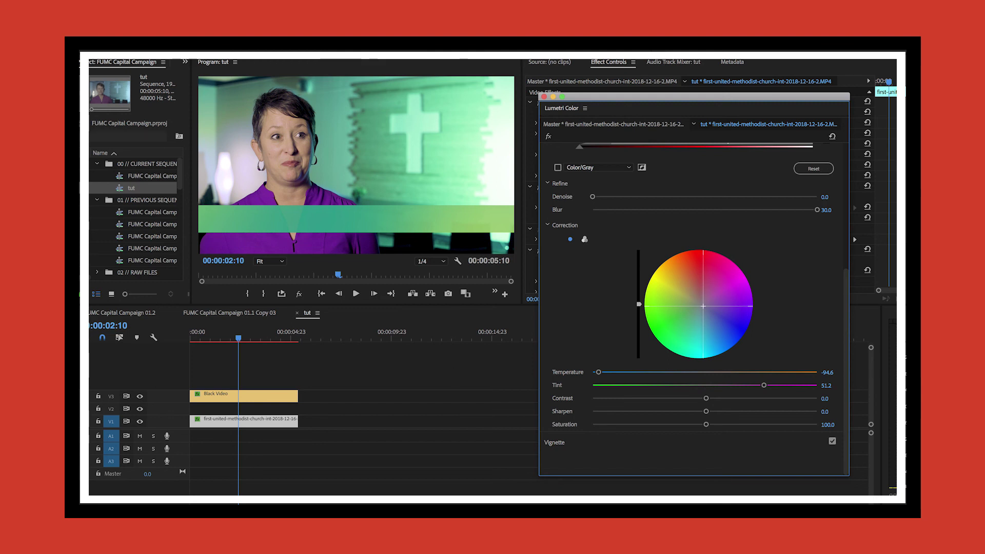
{"action": "left_click_drag", "start_coordinate": [703, 306], "coordinate": [704, 307]}
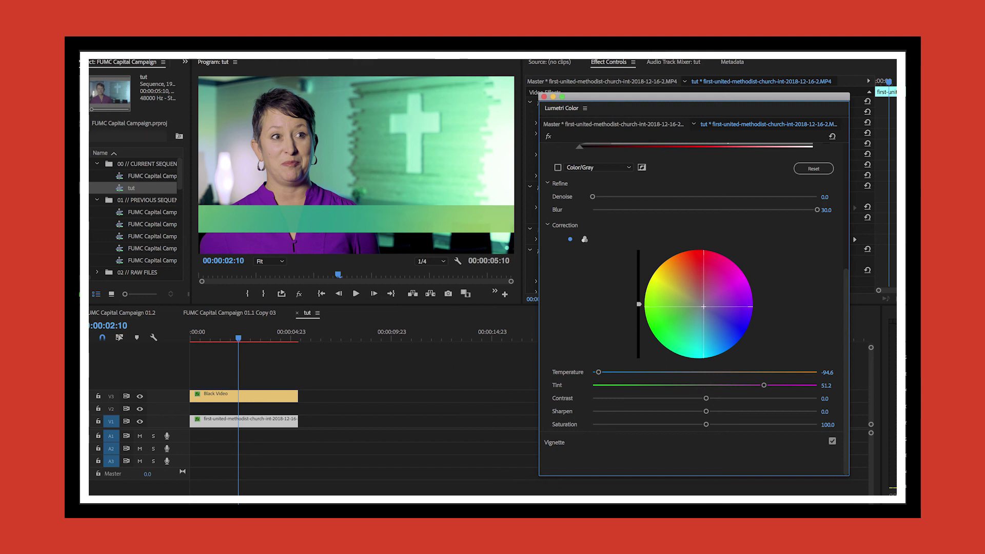